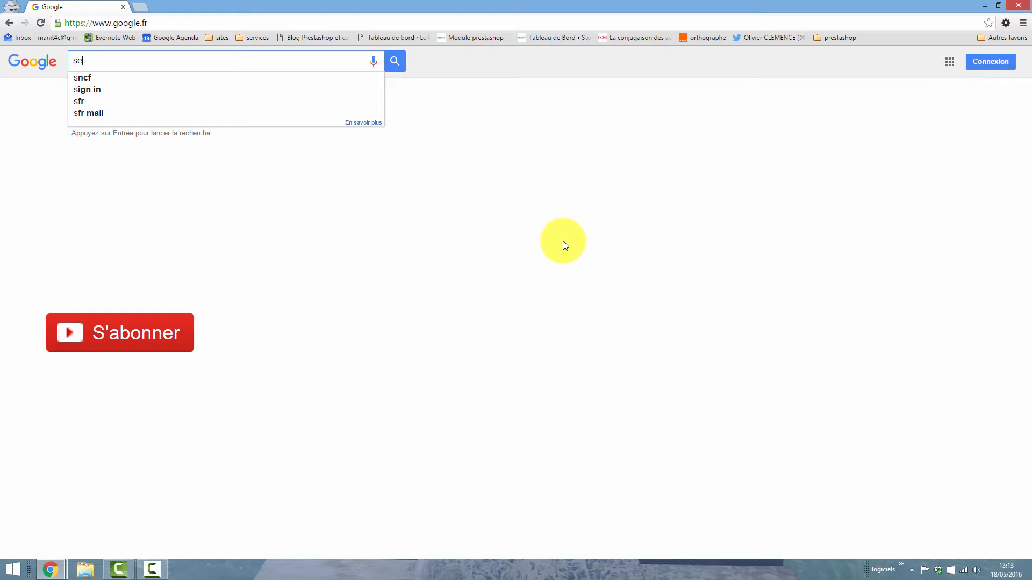
- Search Google for "search console", open the Google Search Console result and go to its sign-in e-mail field
{"action": "type", "text": "arch consl"}
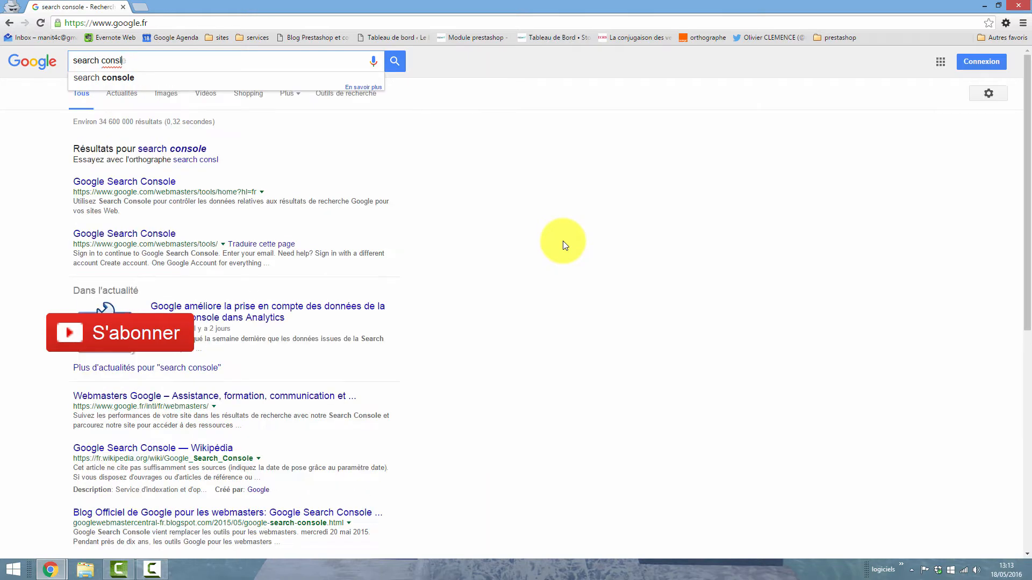
{"action": "key", "text": "BackSpace"}
{"action": "type", "text": "ole"}
{"action": "key", "text": "Return"}
{"action": "left_click", "coordinate": [93, 144]}
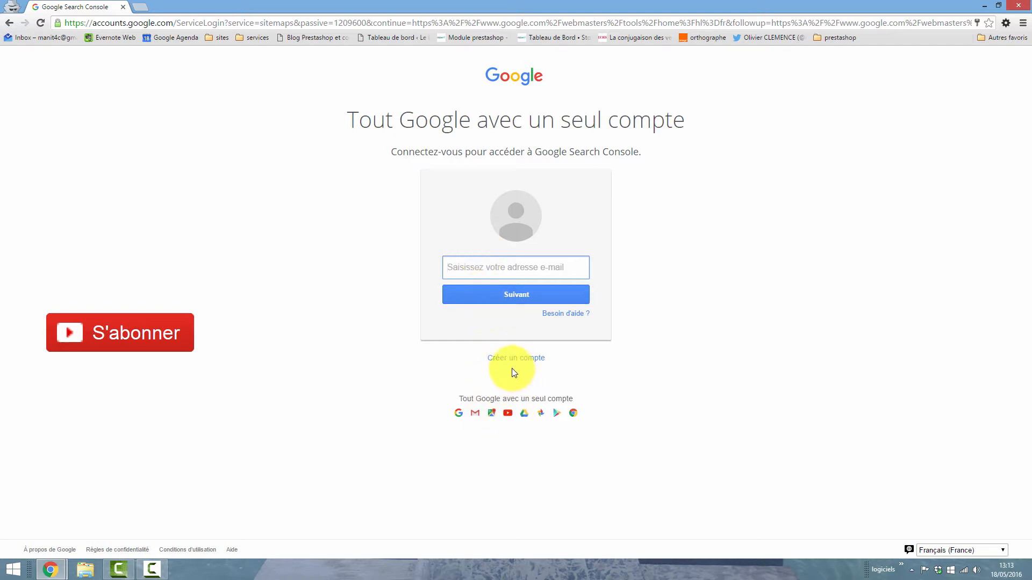
{"action": "left_click", "coordinate": [488, 267]}
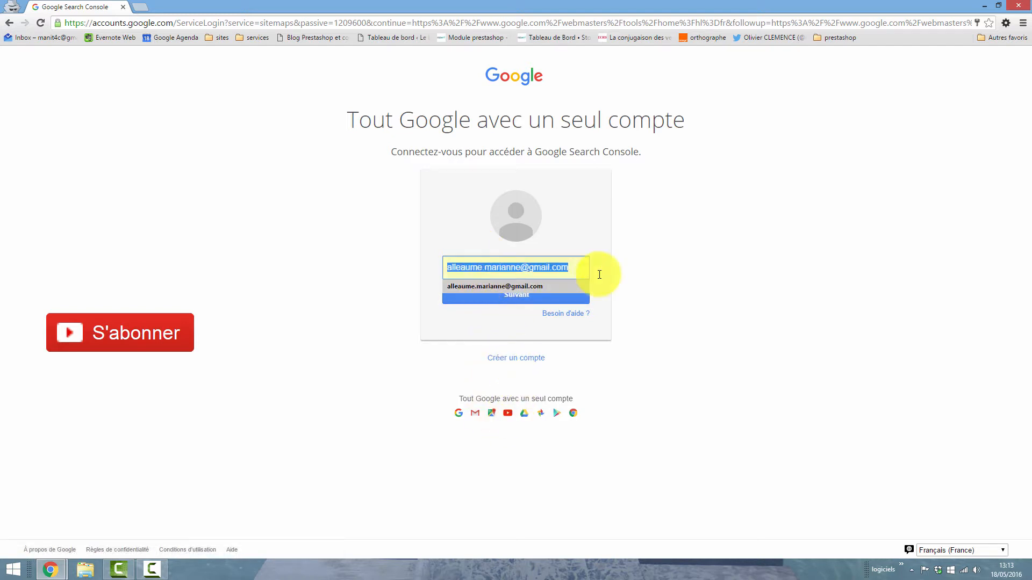
{"action": "left_click", "coordinate": [853, 252]}
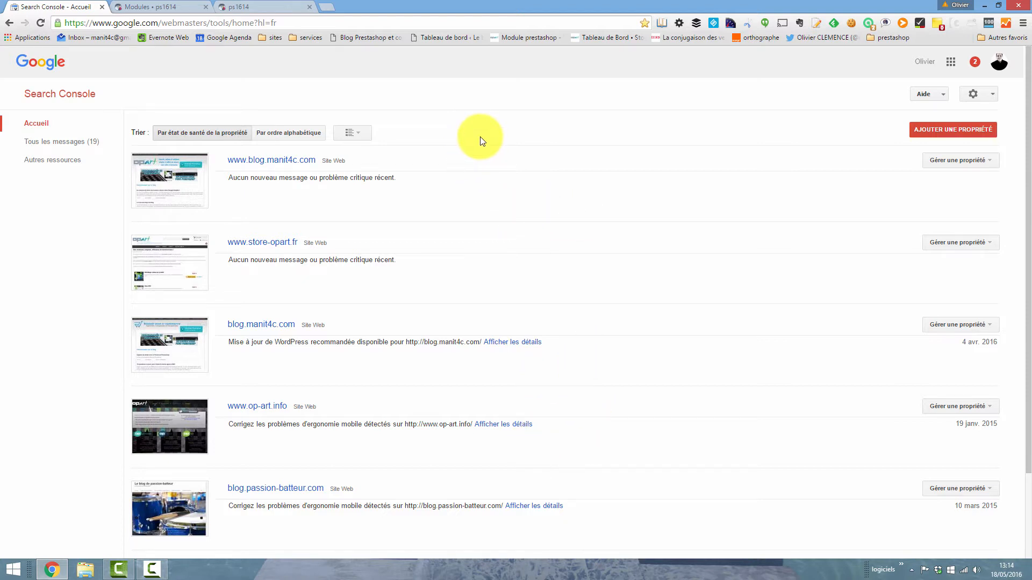
{"action": "left_click", "coordinate": [929, 133]}
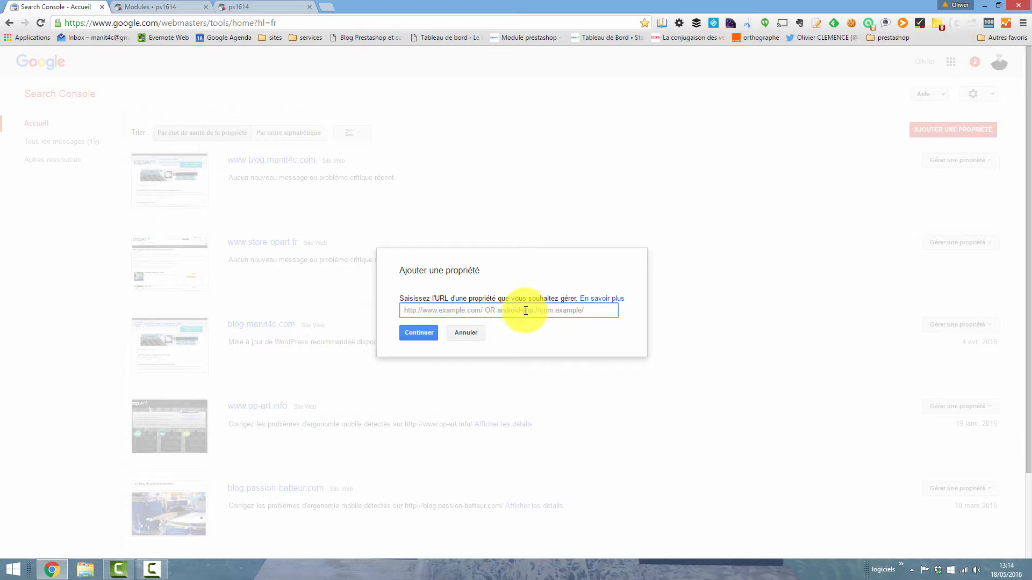
{"action": "left_click", "coordinate": [151, 7]}
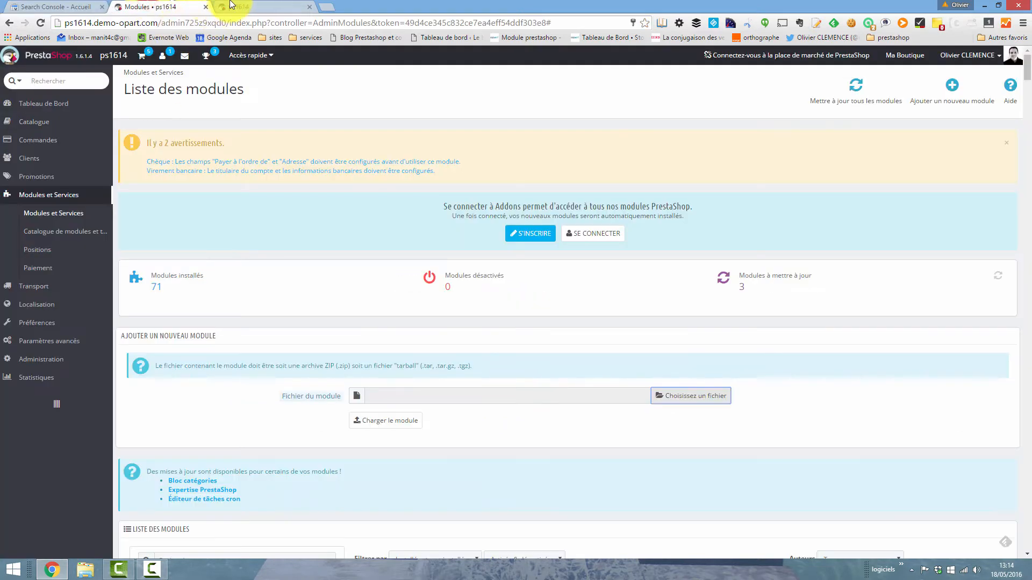
{"action": "left_click", "coordinate": [62, 7]}
{"action": "type", "text": "http://ps1614.demo-opart.com/"}
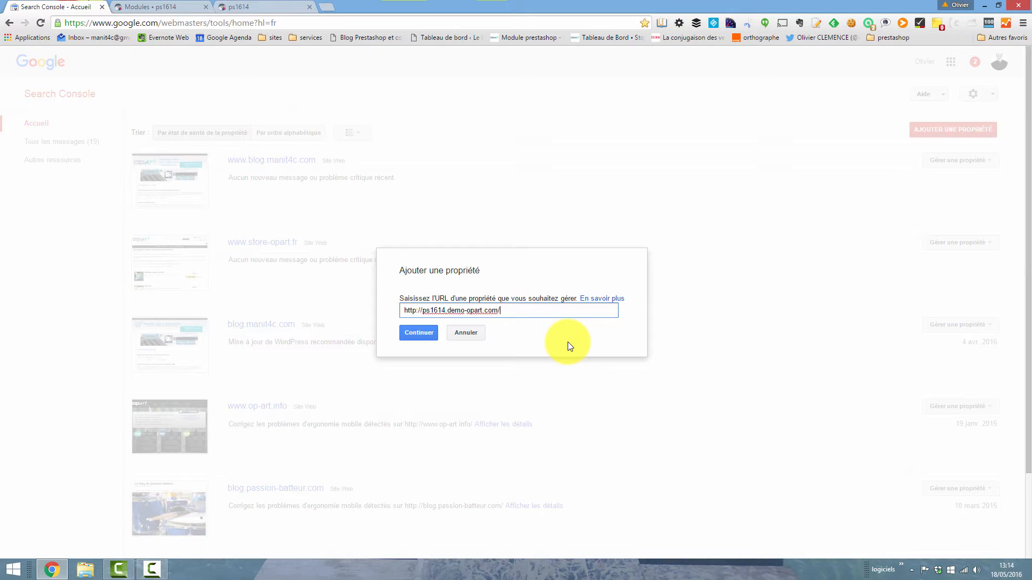
{"action": "left_click", "coordinate": [419, 334]}
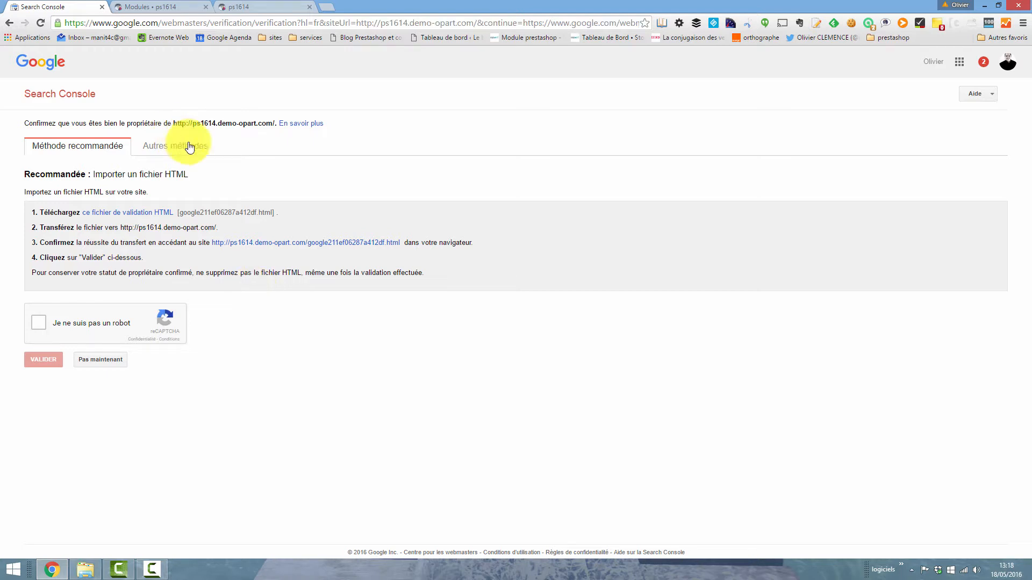
- Examine the alternative ownership verification methods: HTML tag, domain name provider, Google Analytics and Google Tag Manager
{"action": "left_click", "coordinate": [192, 147]}
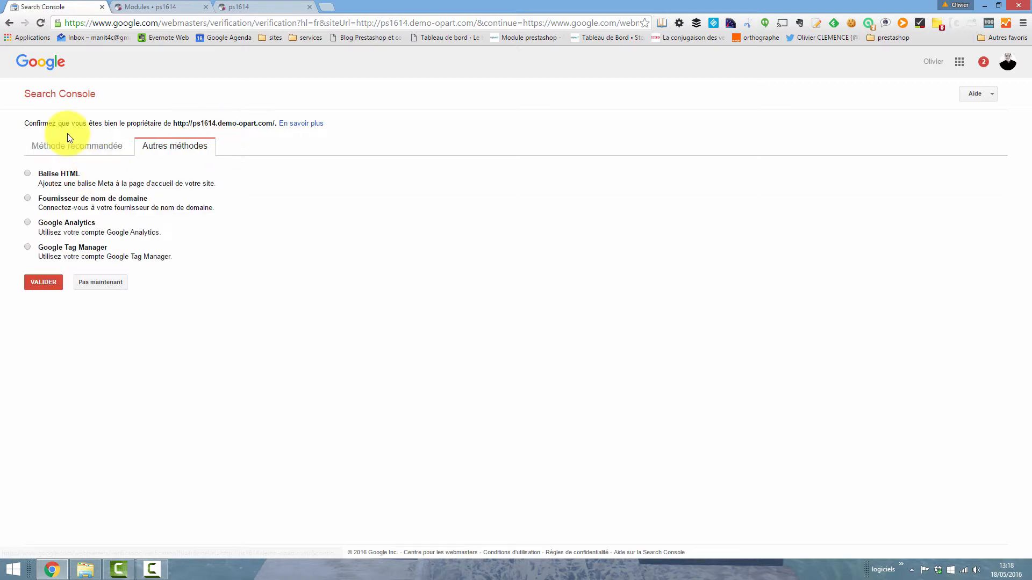
{"action": "left_click", "coordinate": [54, 178]}
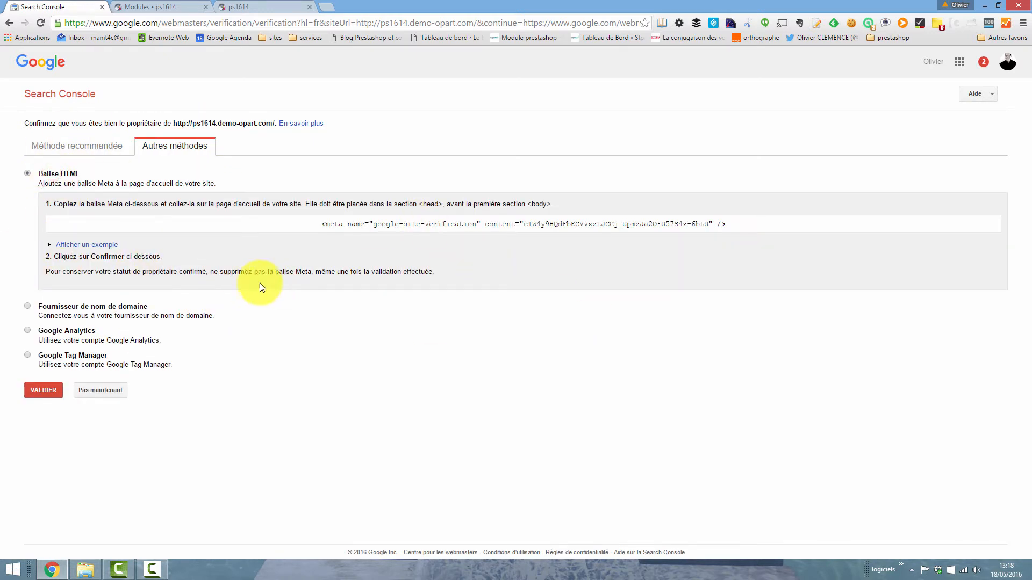
{"action": "left_click", "coordinate": [72, 312]}
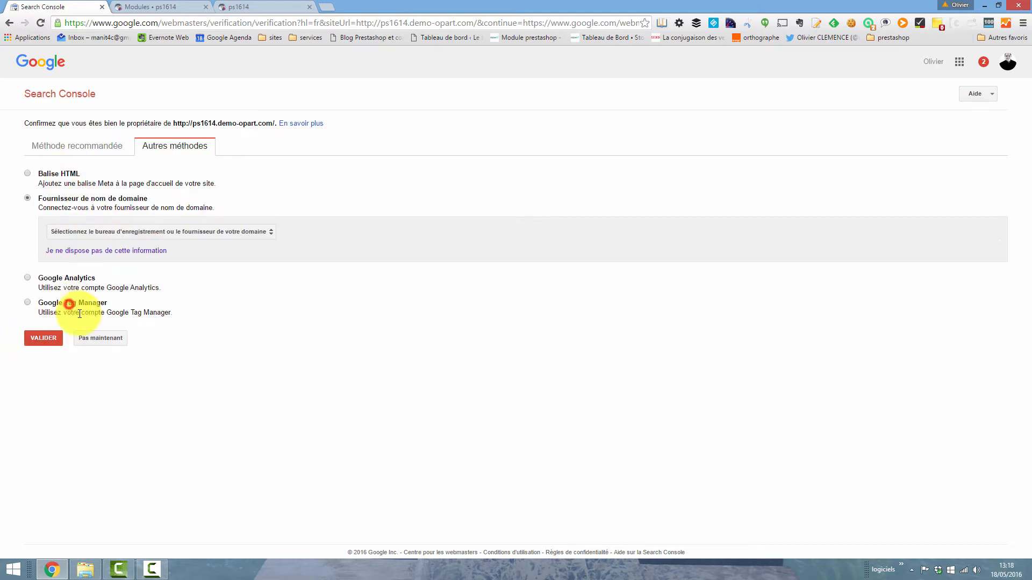
{"action": "left_click", "coordinate": [109, 239]}
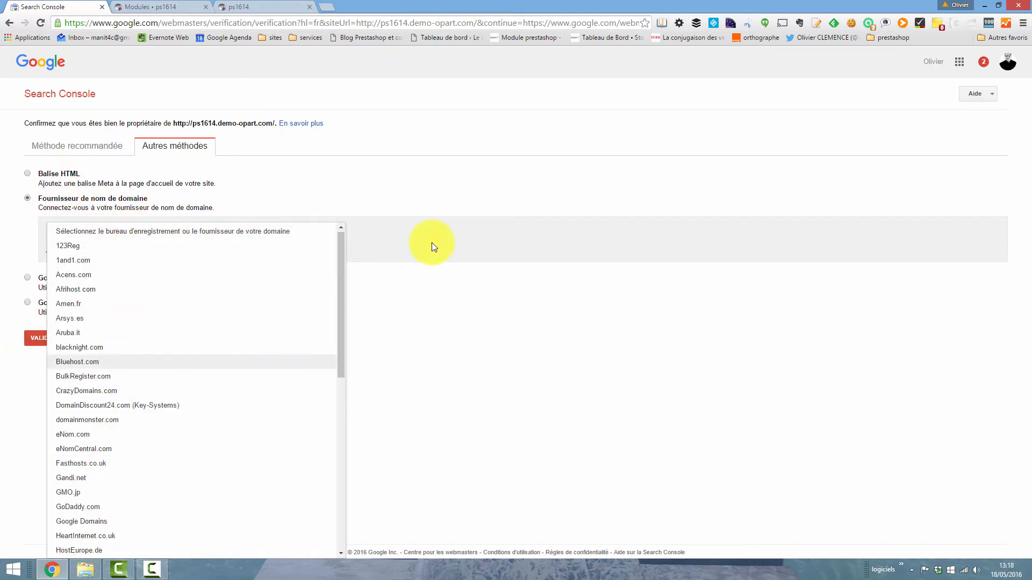
{"action": "left_click", "coordinate": [430, 401]}
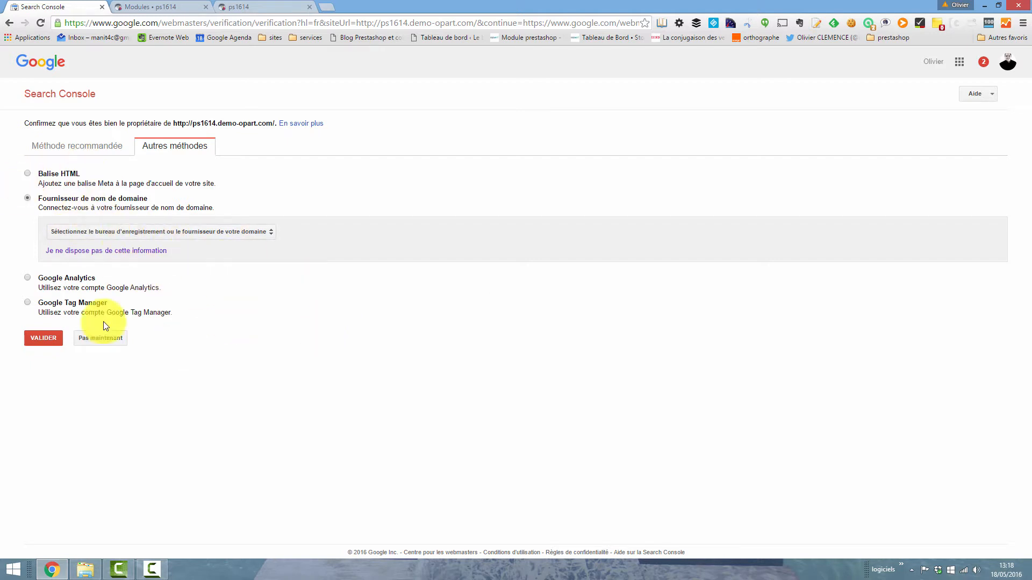
{"action": "left_click", "coordinate": [66, 279]}
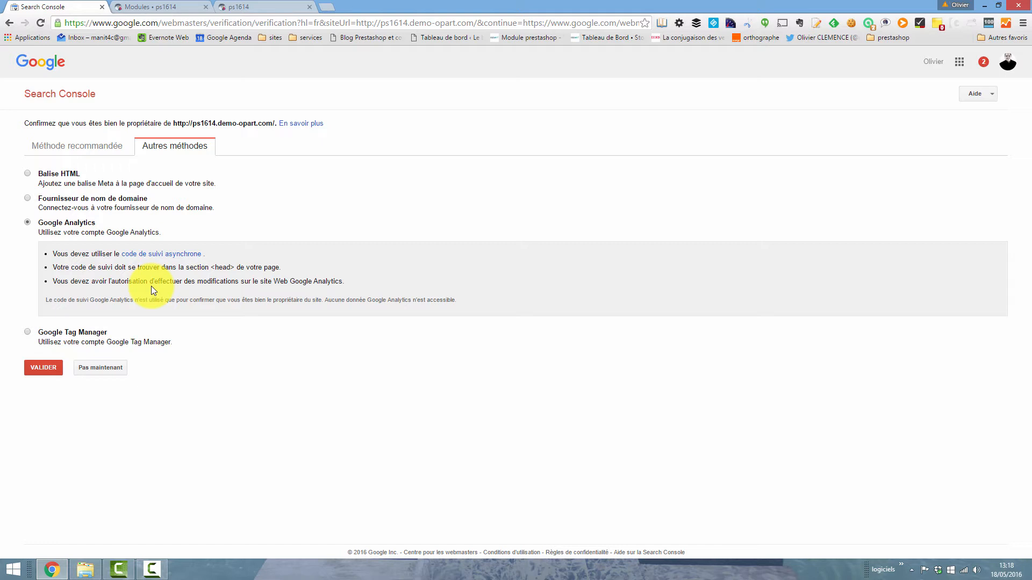
{"action": "left_click", "coordinate": [64, 333]}
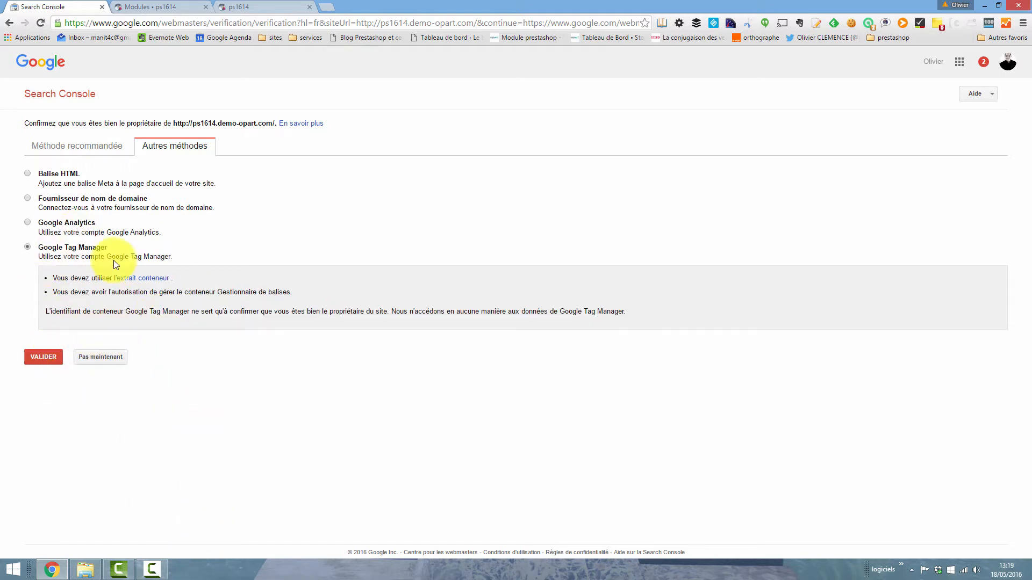
- Return to the recommended verification method and save the HTML validation file to the desktop (Bureau) under its proposed name
{"action": "left_click", "coordinate": [70, 144]}
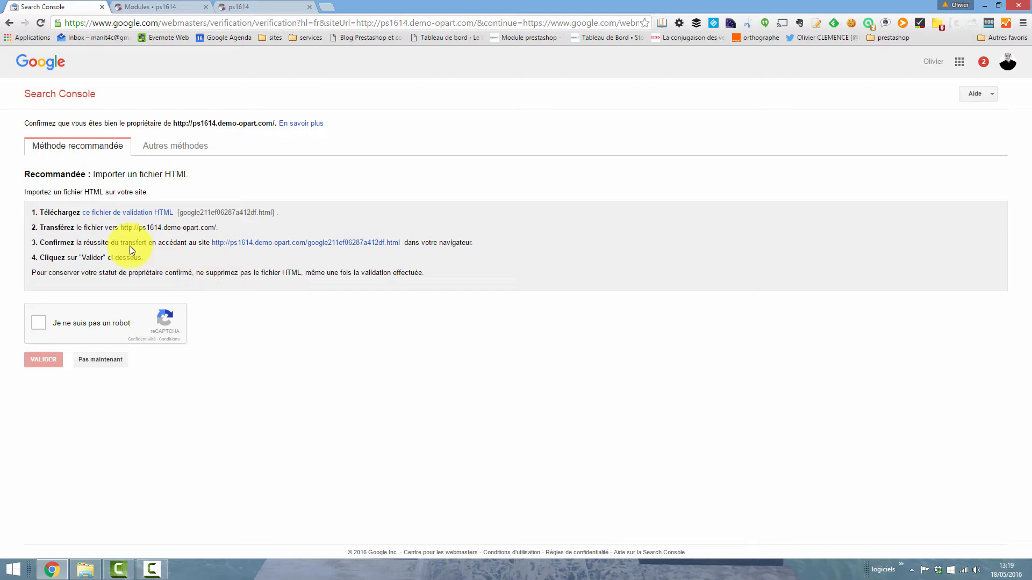
{"action": "right_click", "coordinate": [123, 217]}
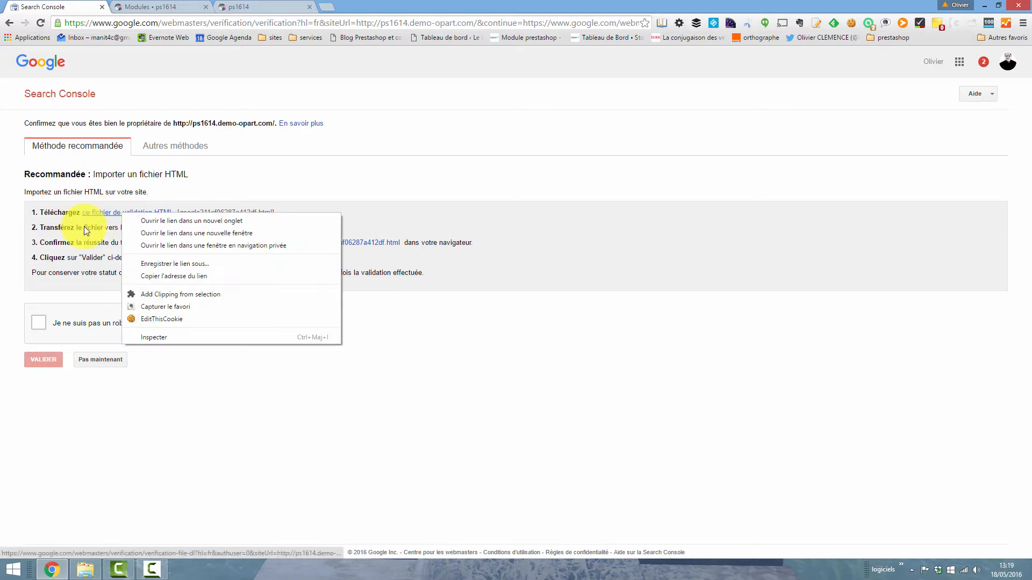
{"action": "left_click", "coordinate": [65, 258]}
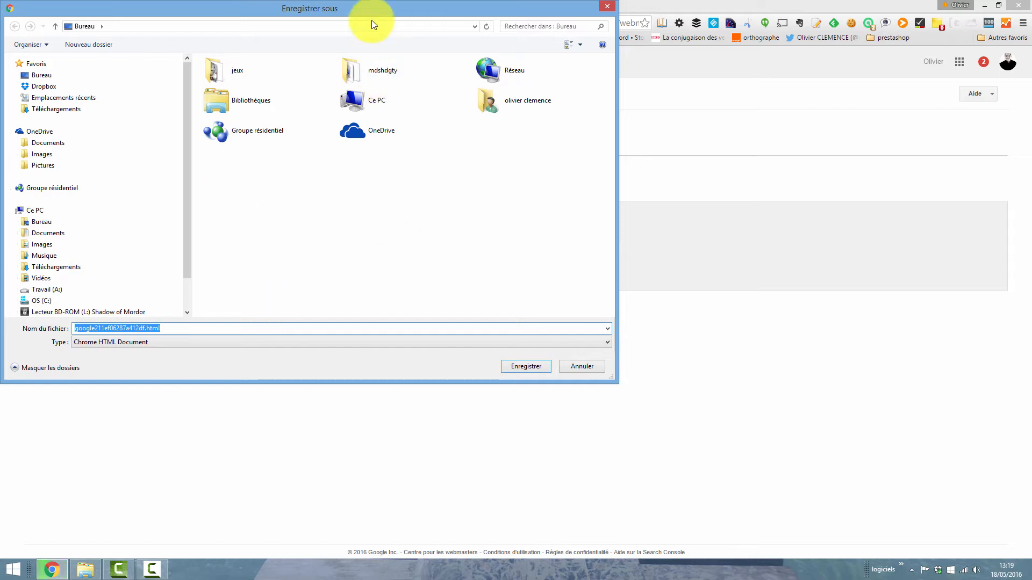
{"action": "left_click_drag", "start_coordinate": [372, 20], "coordinate": [465, 96]}
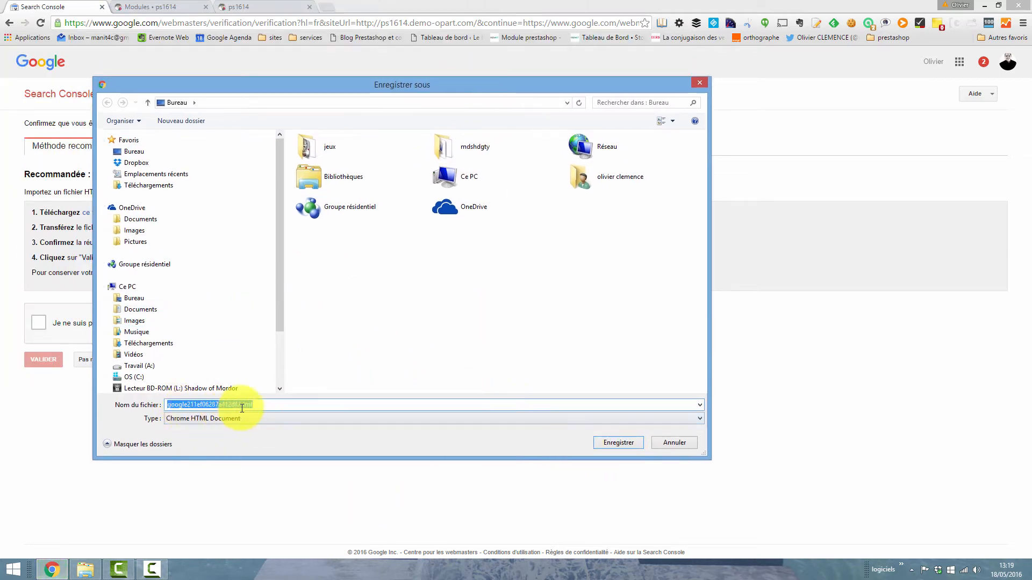
{"action": "left_click", "coordinate": [283, 406]}
{"action": "left_click", "coordinate": [607, 443]}
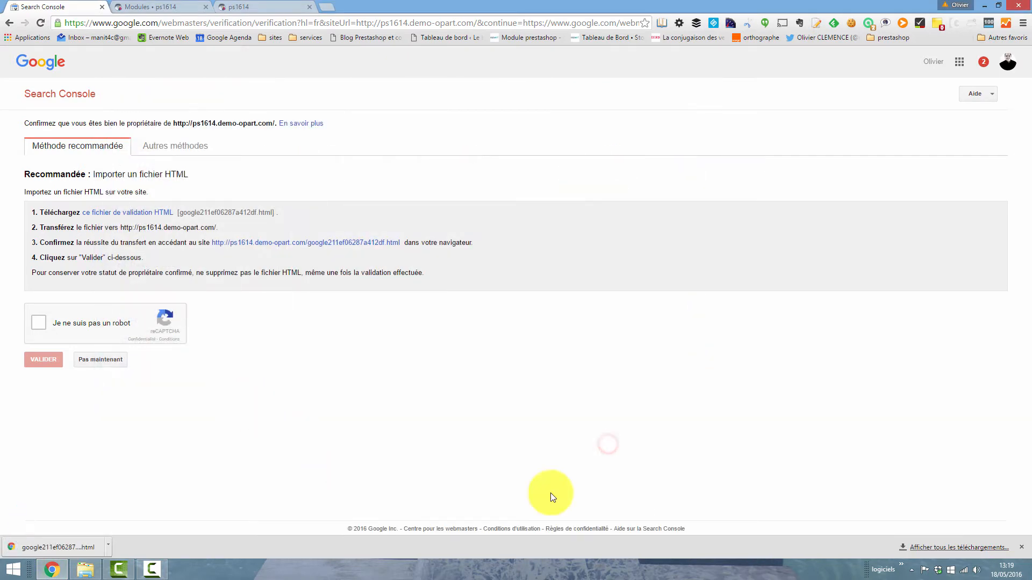
- Switch to FileZilla, connect to the saved site ps1614demo in the perso group and open its public_html folder
{"action": "left_click", "coordinate": [902, 564]}
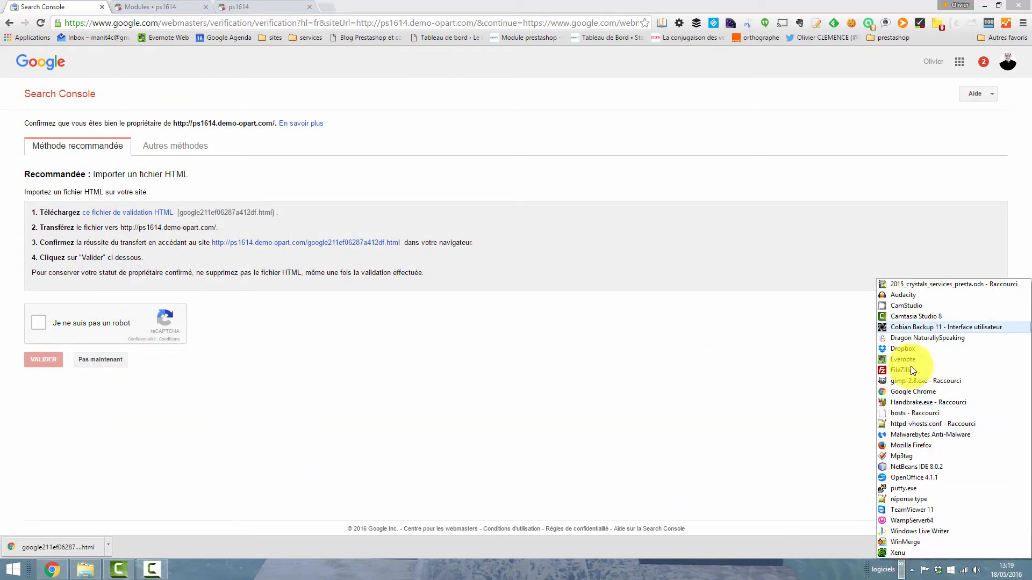
{"action": "left_click", "coordinate": [907, 371]}
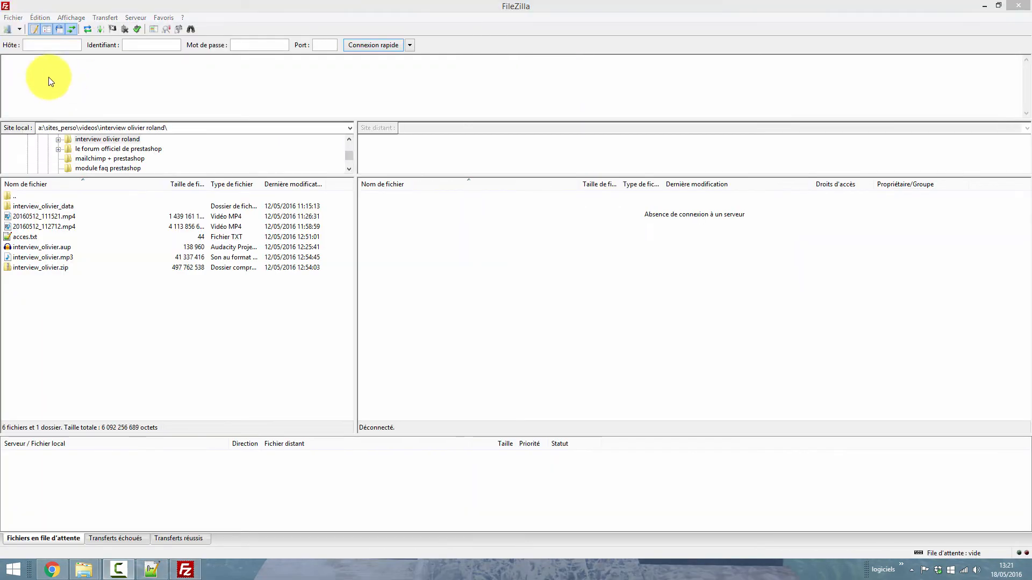
{"action": "left_click", "coordinate": [18, 30]}
{"action": "mouse_move", "coordinate": [53, 128]}
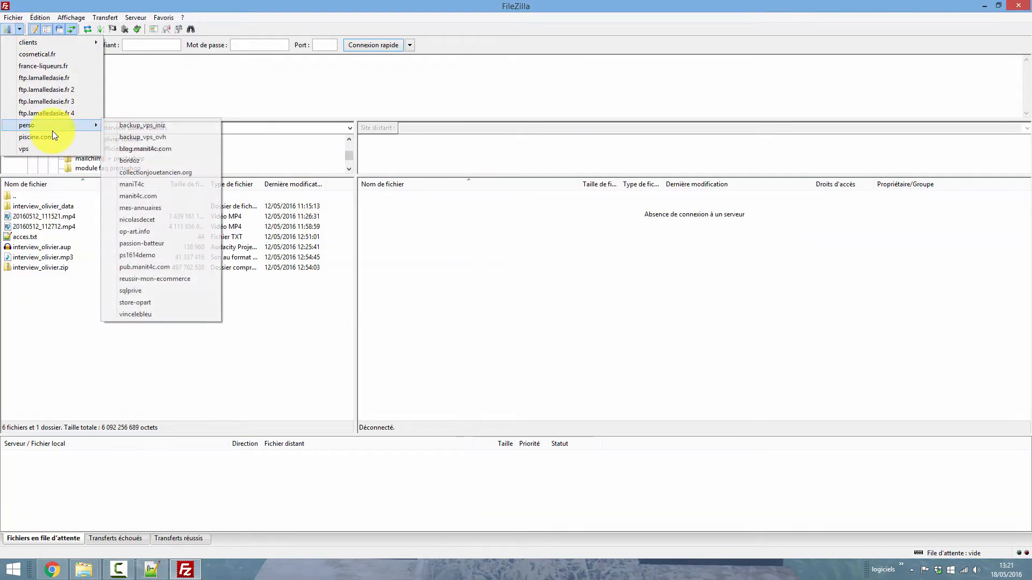
{"action": "left_click", "coordinate": [141, 255]}
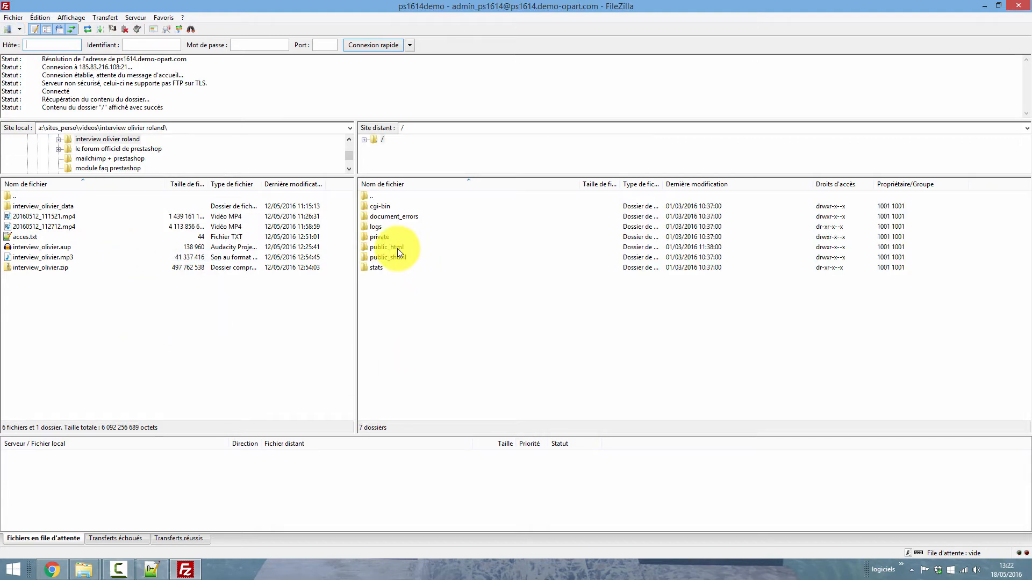
{"action": "double_click", "coordinate": [398, 248]}
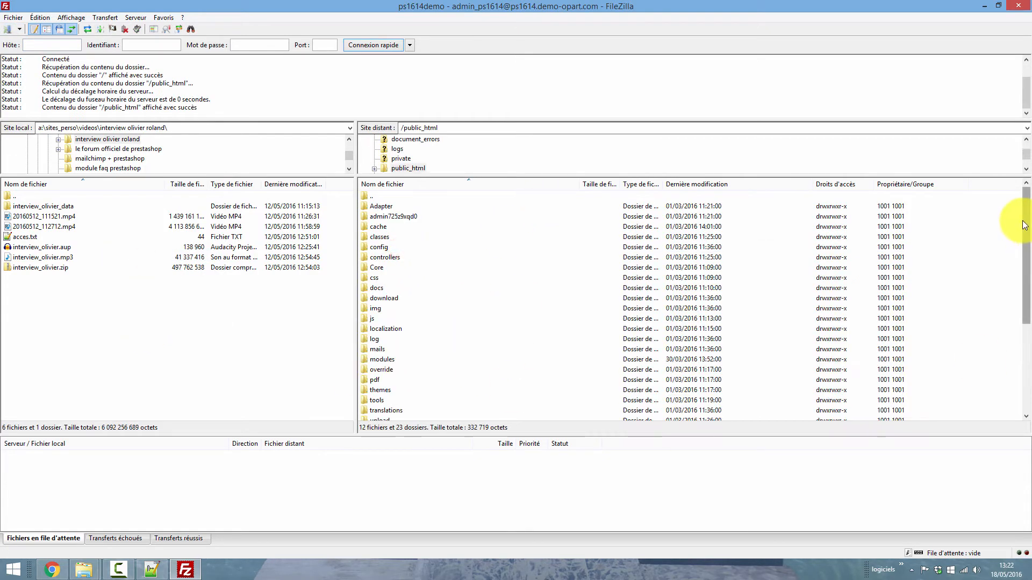
{"action": "left_click_drag", "start_coordinate": [1023, 221], "coordinate": [1024, 302]}
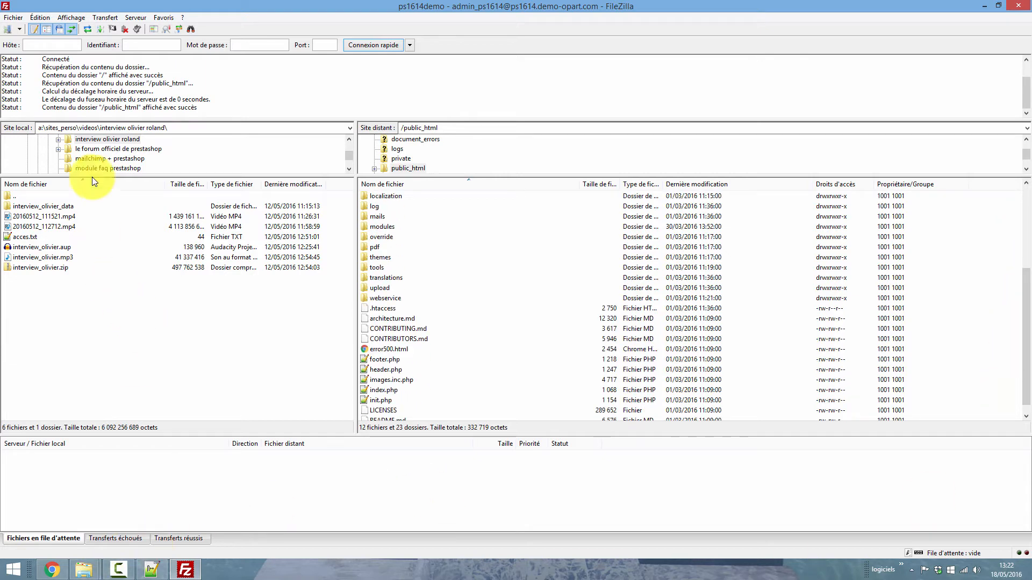
- Uncover the desktop beside the FileZilla window and upload the HTML validation file into the server's public_html folder
{"action": "left_click", "coordinate": [96, 128]}
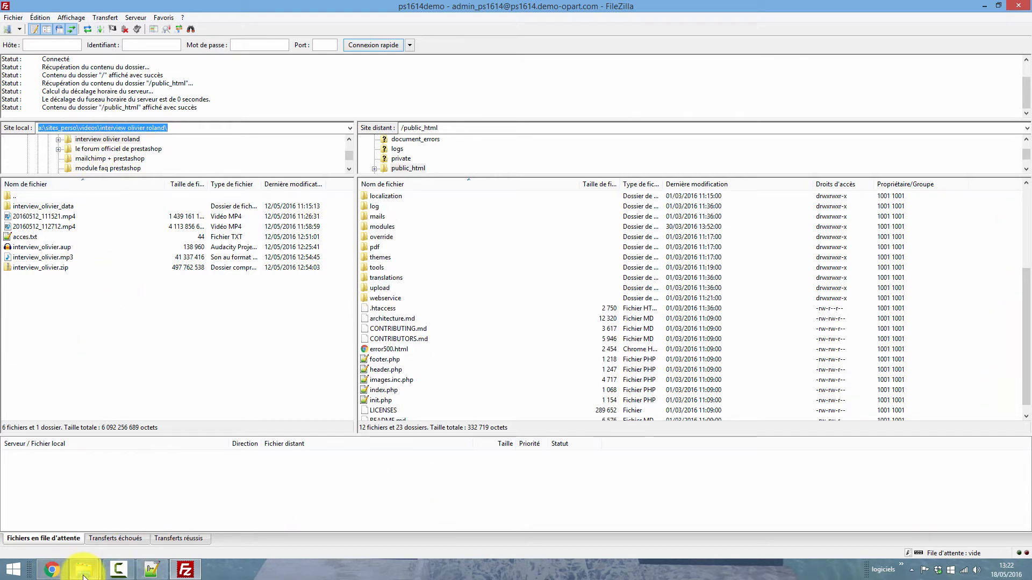
{"action": "left_click", "coordinate": [997, 5]}
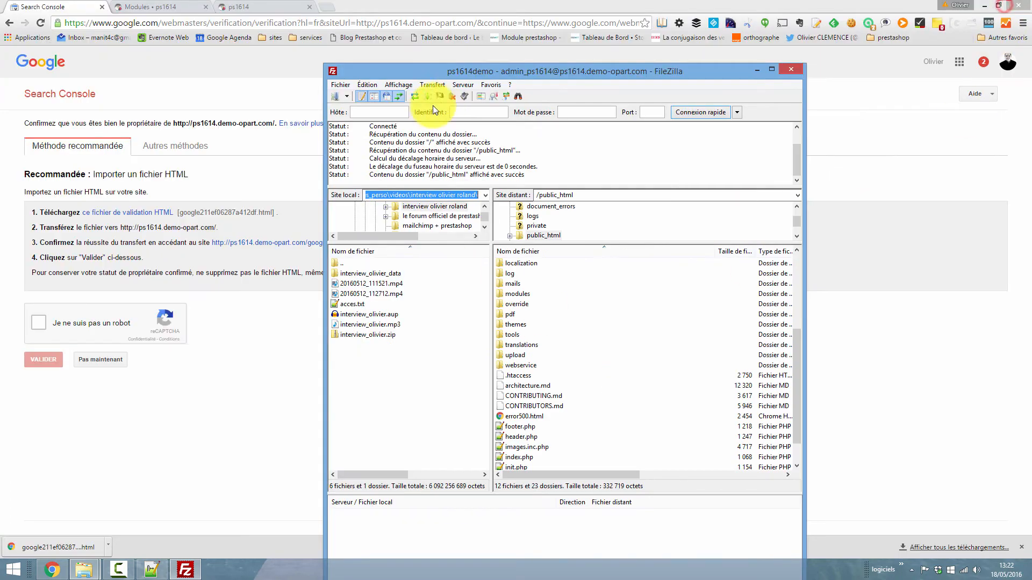
{"action": "left_click", "coordinate": [990, 7]}
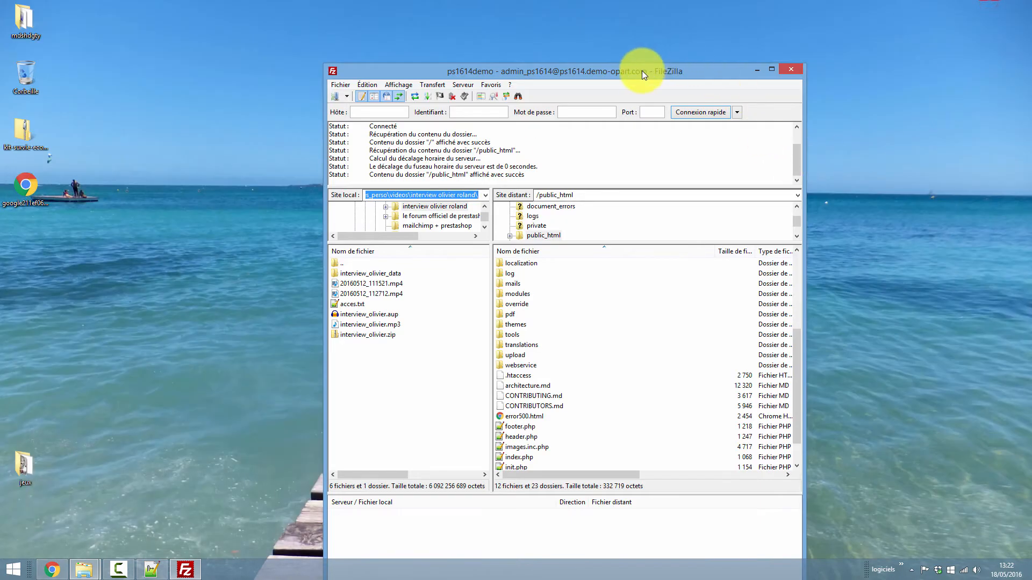
{"action": "left_click_drag", "start_coordinate": [642, 70], "coordinate": [735, 7]}
{"action": "left_click", "coordinate": [76, 242]}
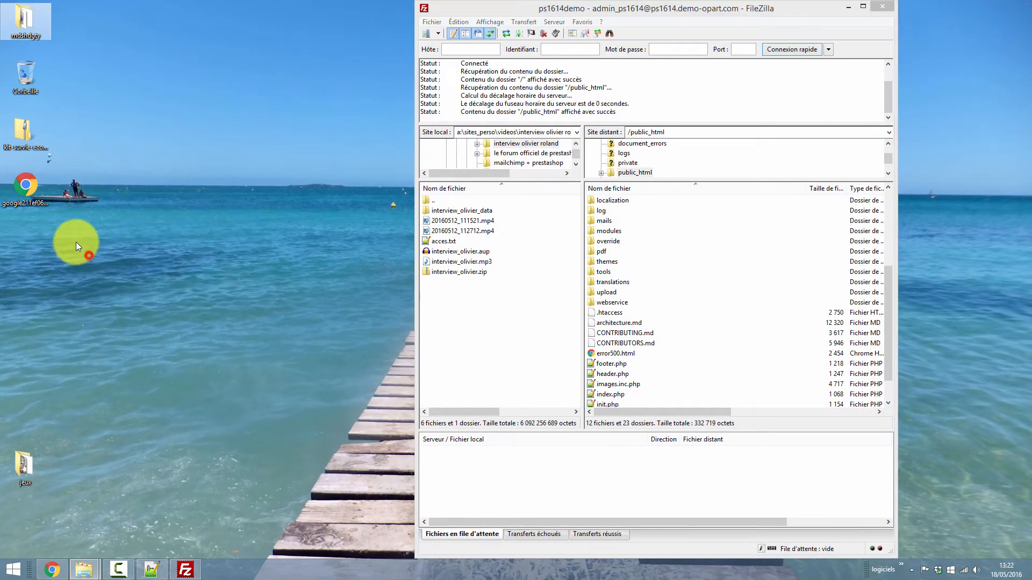
{"action": "left_click_drag", "start_coordinate": [27, 214], "coordinate": [641, 382]}
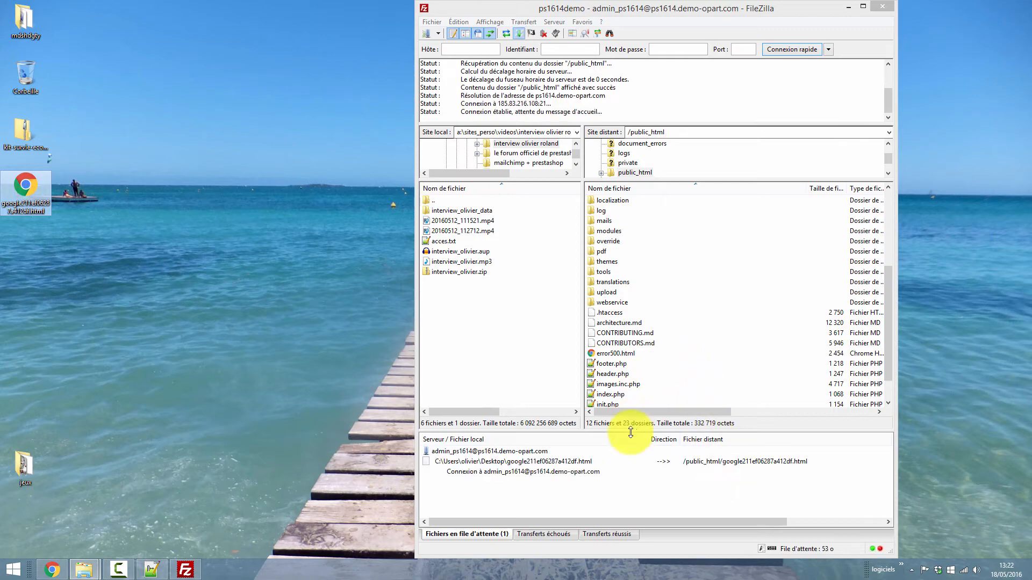
{"action": "left_click", "coordinate": [862, 7]}
- Switch back to Chrome, check the uploaded validation file's page on ps1614.demo-opart.com, and close that page
{"action": "left_click", "coordinate": [52, 570]}
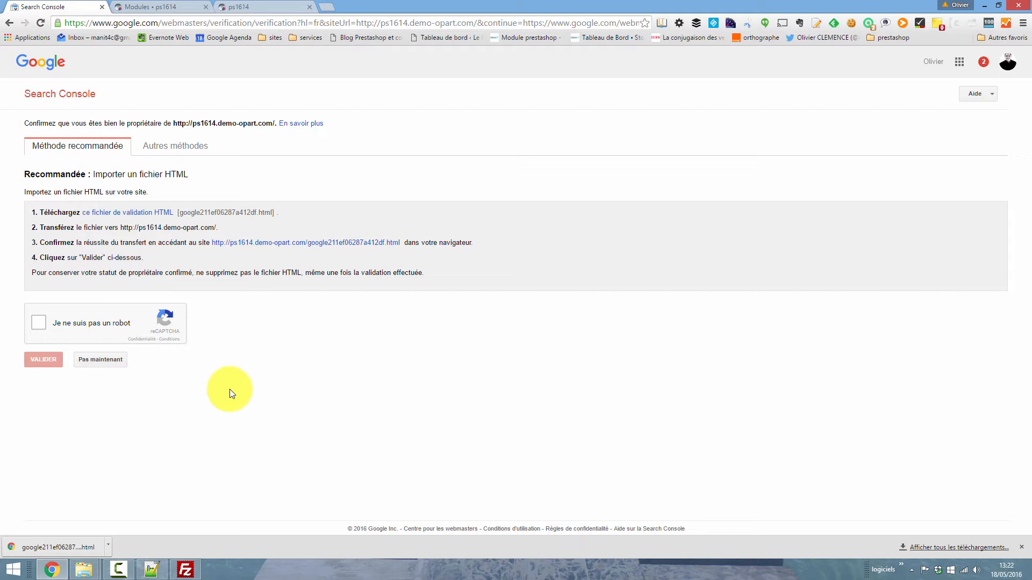
{"action": "middle_click", "coordinate": [345, 243]}
{"action": "left_click", "coordinate": [162, 7]}
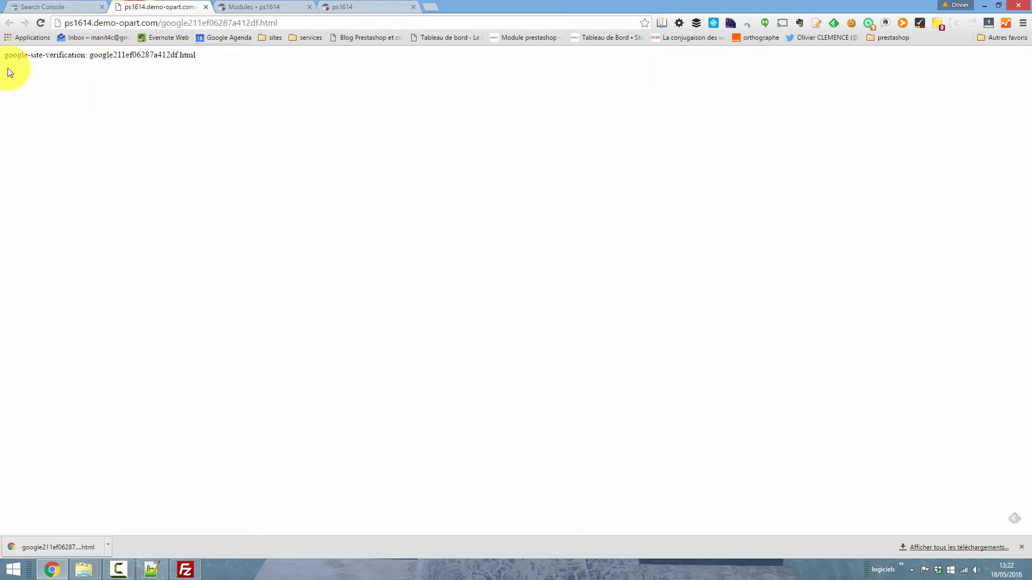
{"action": "left_click_drag", "start_coordinate": [224, 55], "coordinate": [7, 53]}
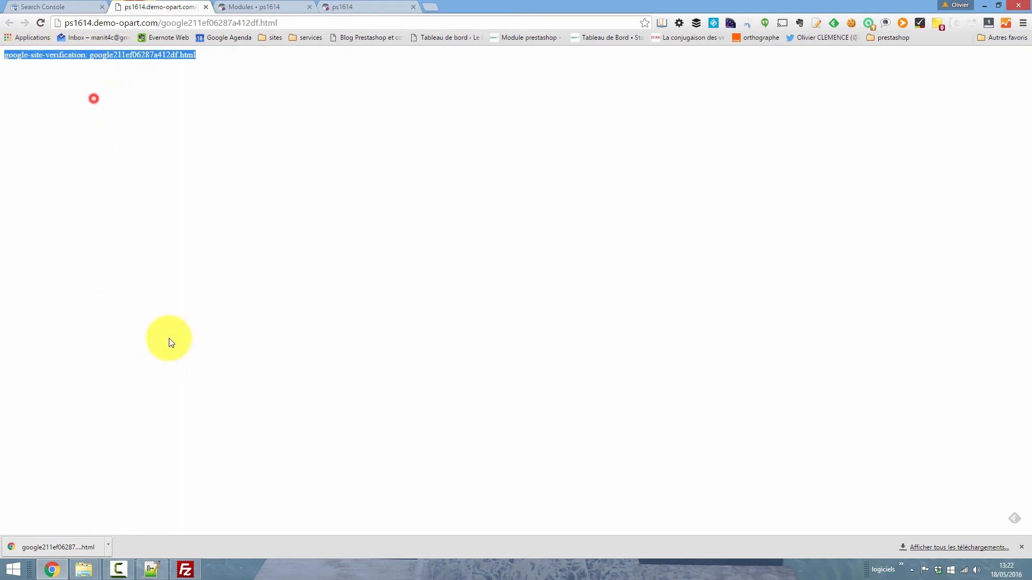
{"action": "left_click", "coordinate": [205, 7]}
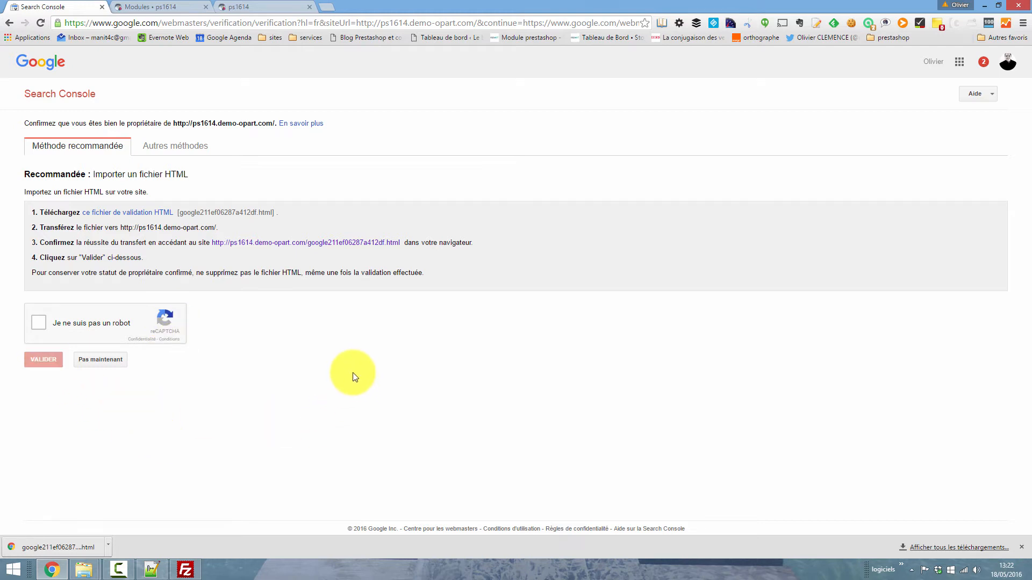
- Switch to the alternative verification methods, choose the HTML tag method (Balise HTML) and copy the google-site-verification meta tag
{"action": "left_click", "coordinate": [257, 454]}
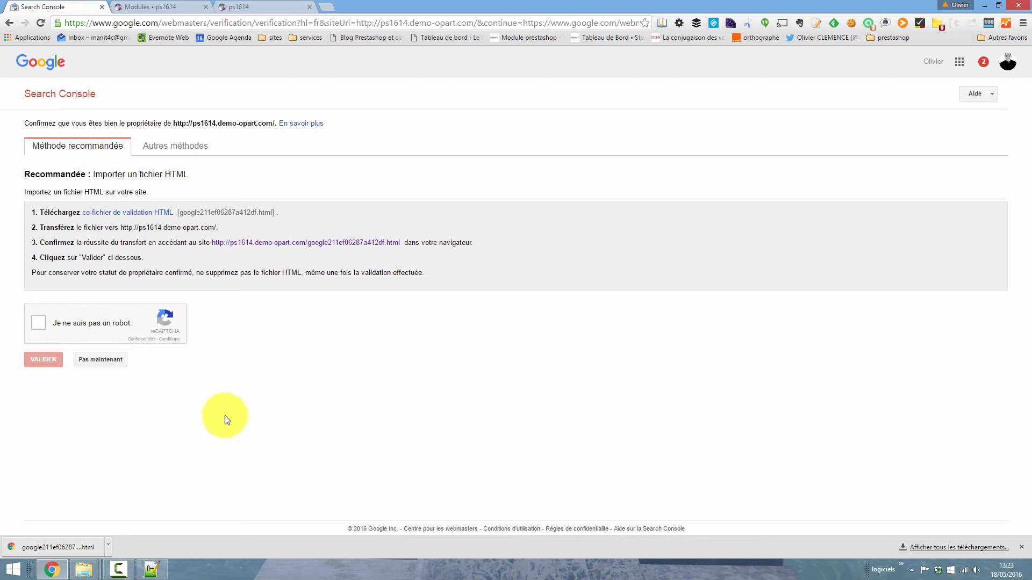
{"action": "left_click", "coordinate": [194, 150]}
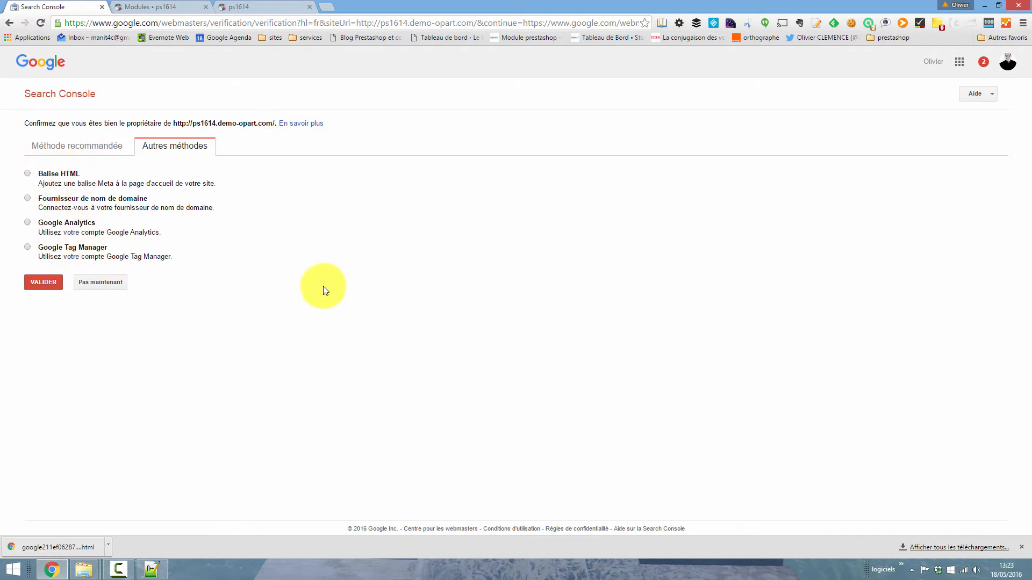
{"action": "left_click", "coordinate": [52, 179]}
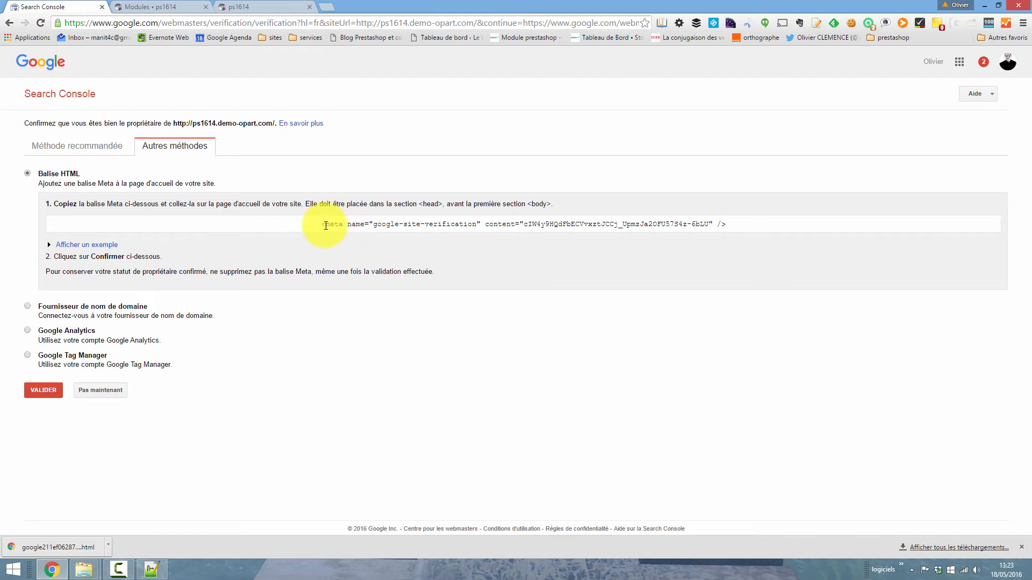
{"action": "left_click_drag", "start_coordinate": [322, 228], "coordinate": [728, 245]}
{"action": "right_click", "coordinate": [562, 223]}
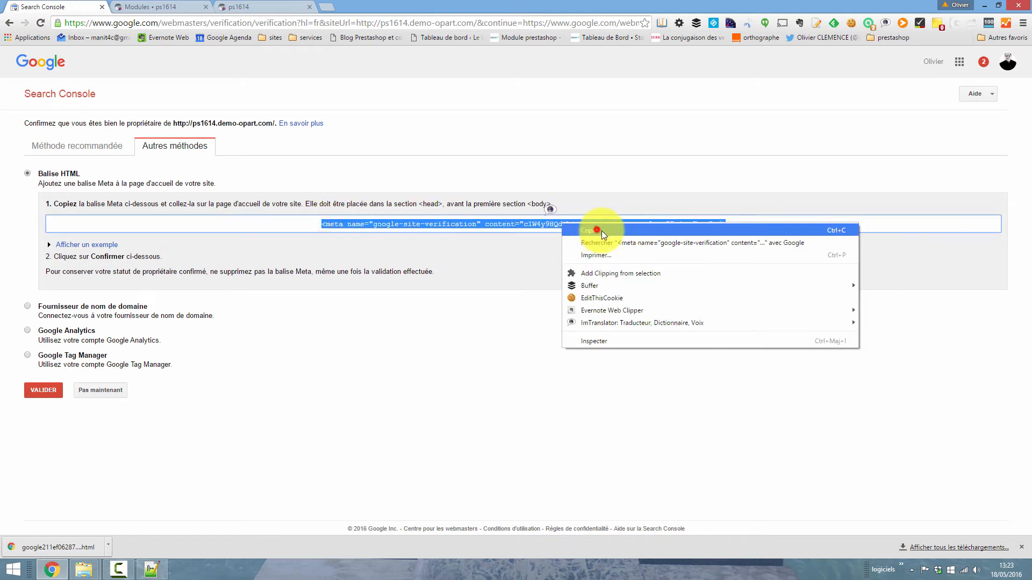
{"action": "left_click", "coordinate": [601, 231]}
{"action": "left_click", "coordinate": [313, 247]}
- In the PrestaShop module list, choose opartmultihtmlblock.zip from the opartmultihtmlblock 1.2.0 folder and upload it as a new module
{"action": "left_click", "coordinate": [144, 8]}
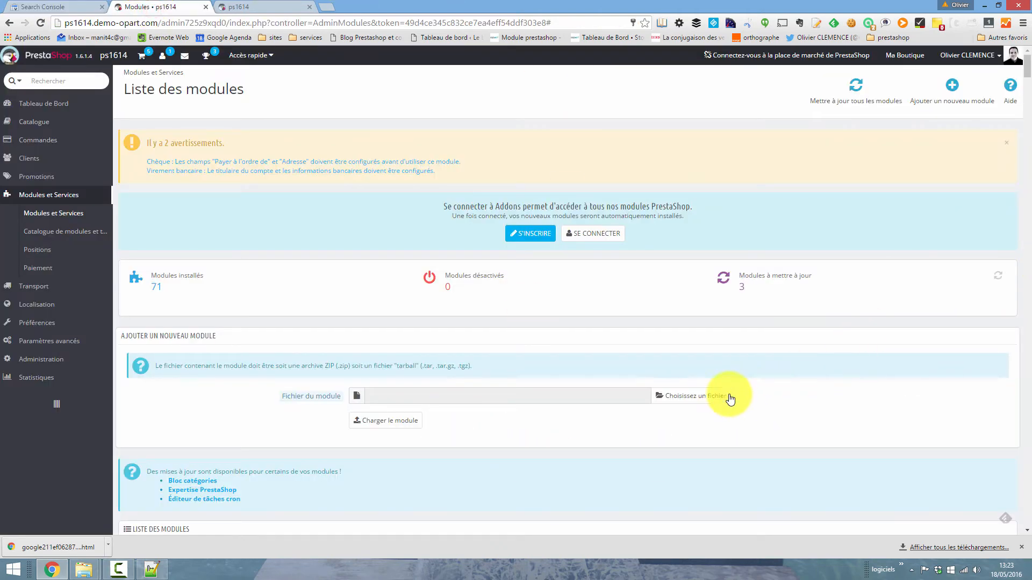
{"action": "left_click", "coordinate": [711, 396]}
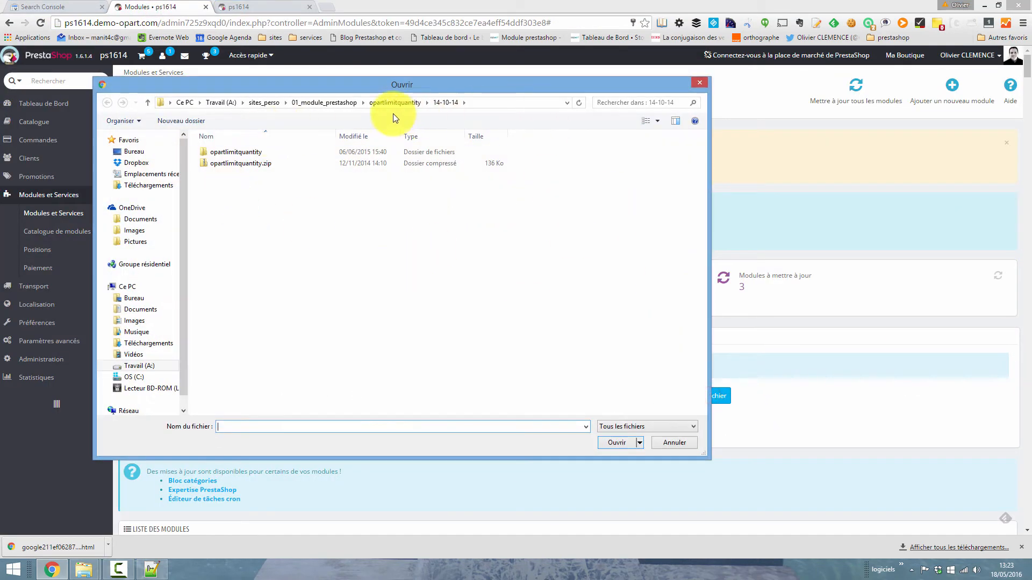
{"action": "left_click", "coordinate": [332, 103]}
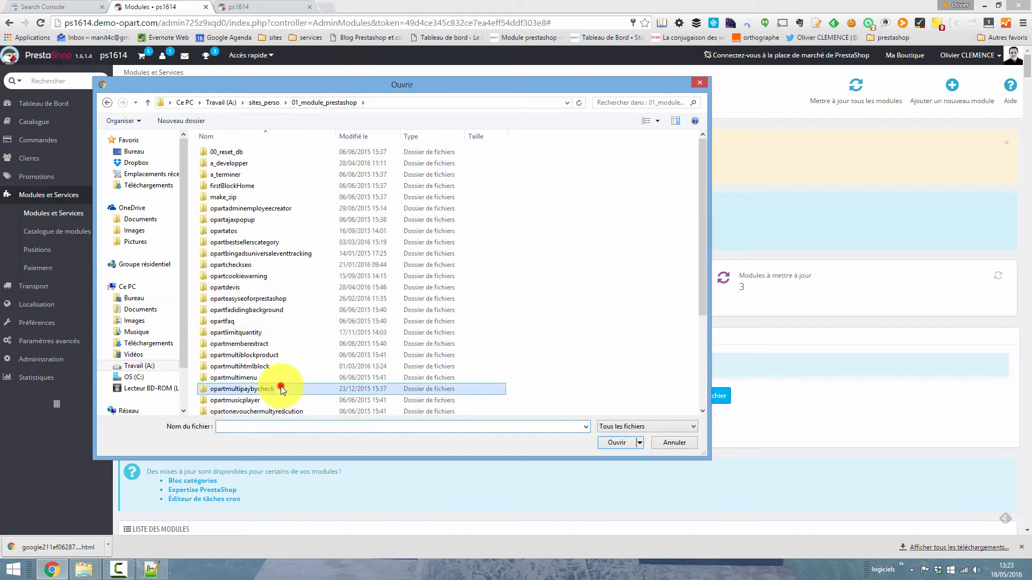
{"action": "double_click", "coordinate": [261, 367]}
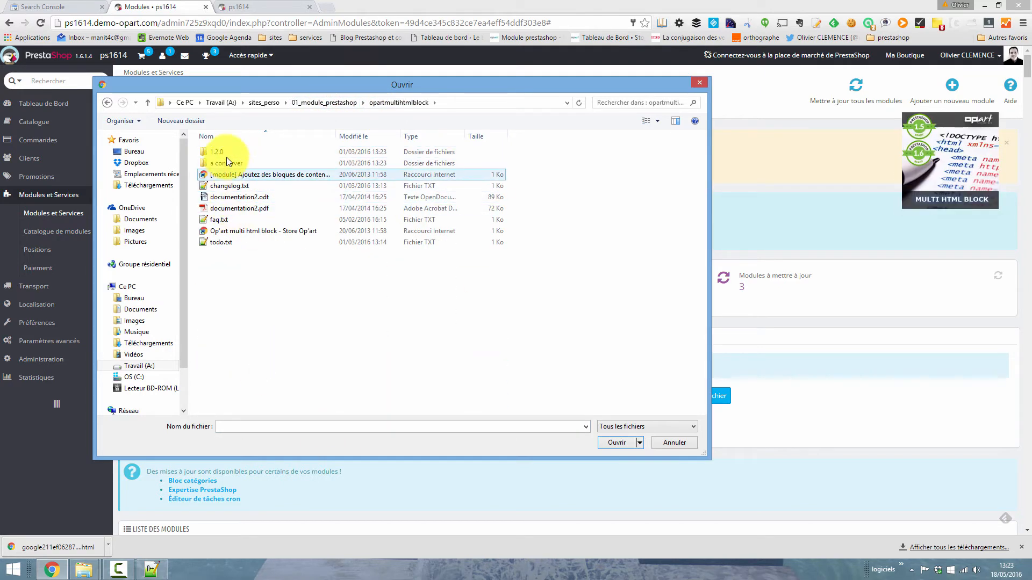
{"action": "double_click", "coordinate": [226, 153]}
{"action": "left_click", "coordinate": [229, 168]}
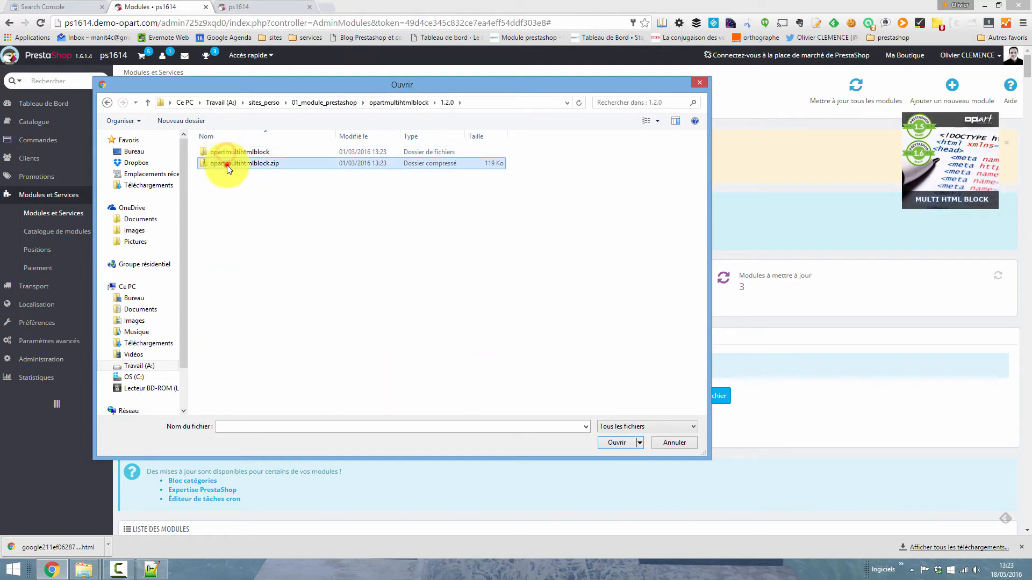
{"action": "left_click", "coordinate": [616, 442]}
{"action": "left_click", "coordinate": [385, 423]}
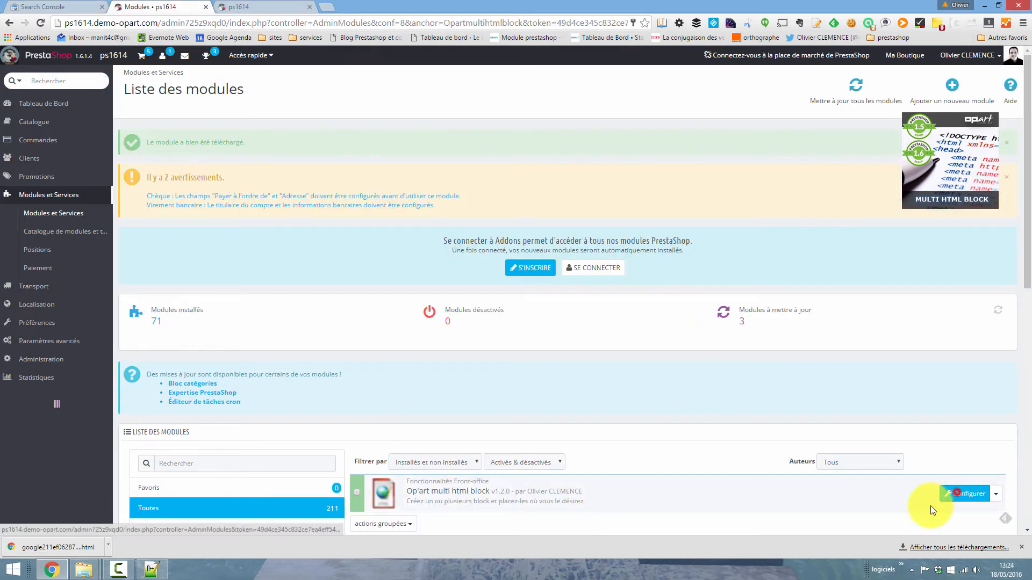
- Open the Op'art multi html block configuration and create a block named searchconsole with the description "tag search console"
{"action": "left_click", "coordinate": [956, 492]}
{"action": "left_click", "coordinate": [292, 278]}
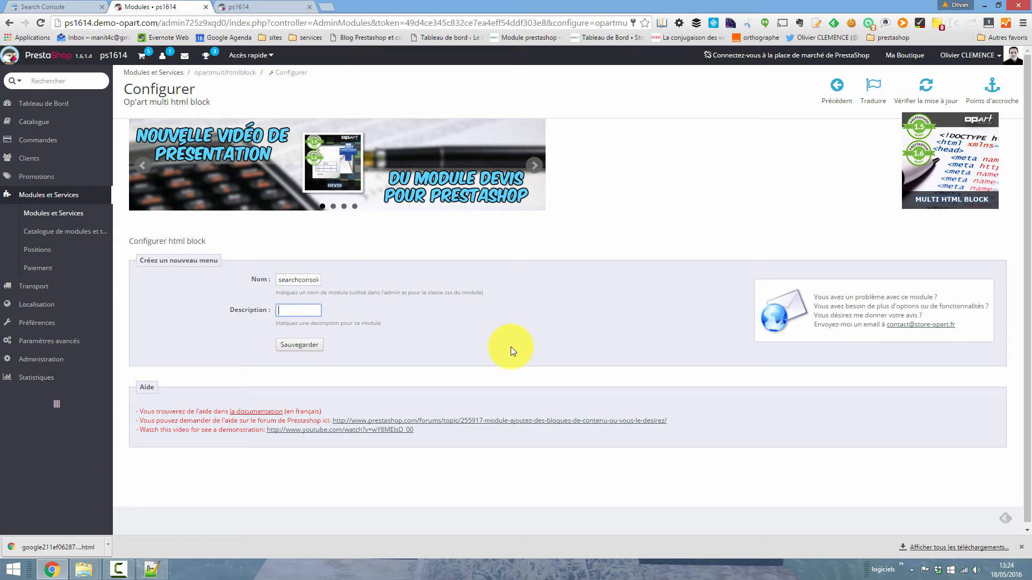
{"action": "type", "text": "tag se"}
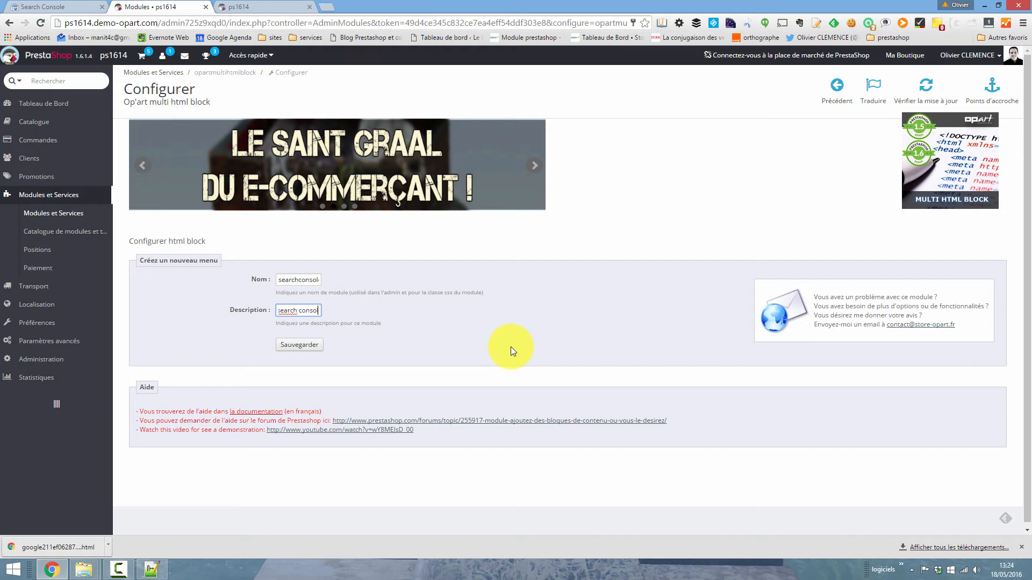
{"action": "left_click", "coordinate": [308, 345]}
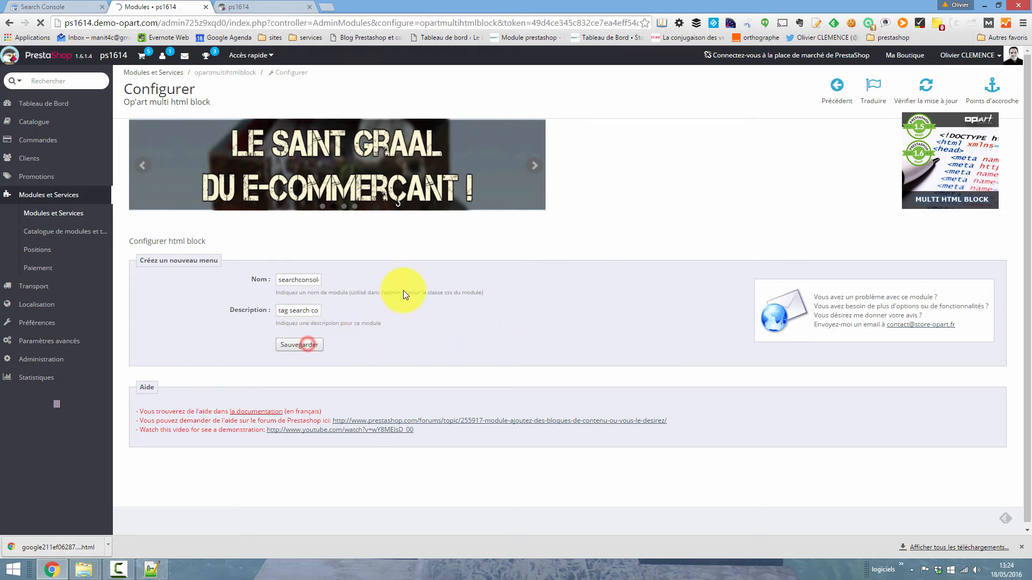
- Go to the new searchconsole module in the module list and install it, accepting to proceed with the installation
{"action": "left_click", "coordinate": [175, 306]}
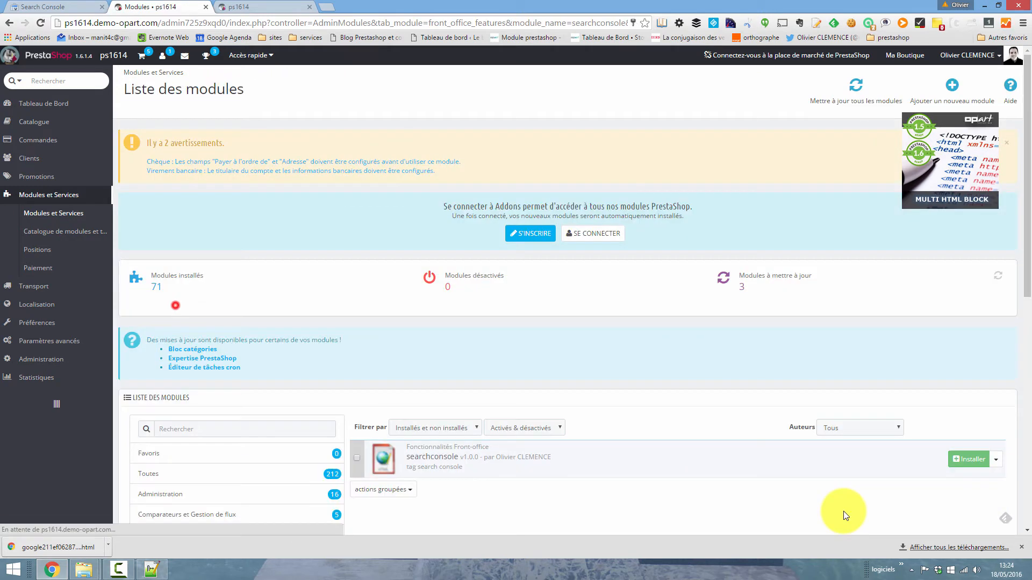
{"action": "left_click", "coordinate": [968, 459]}
{"action": "left_click", "coordinate": [431, 205]}
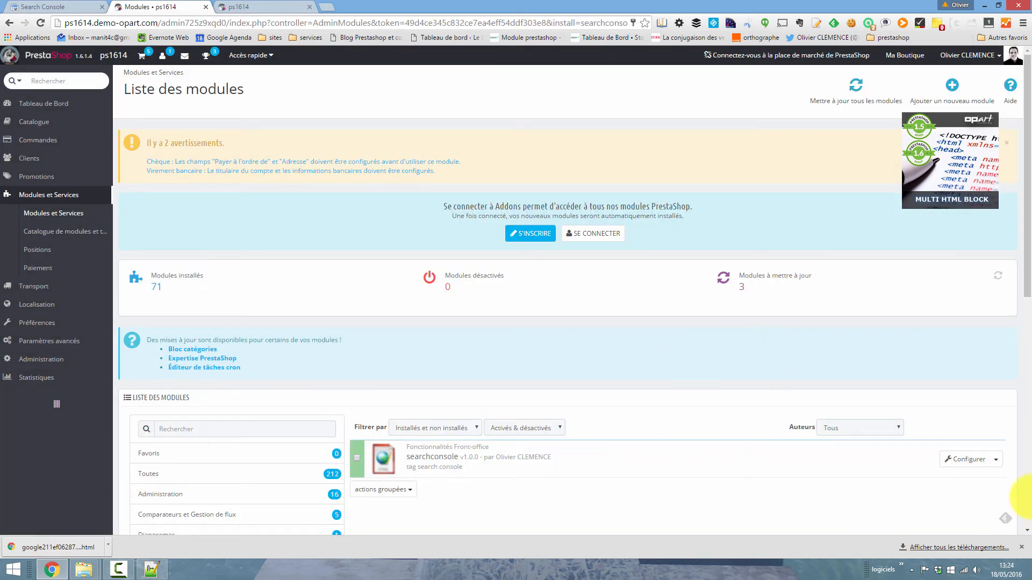
- Open the searchconsole module's configuration, paste the copied site verification meta tag as the raw text (Brute text) and save
{"action": "left_click", "coordinate": [964, 459]}
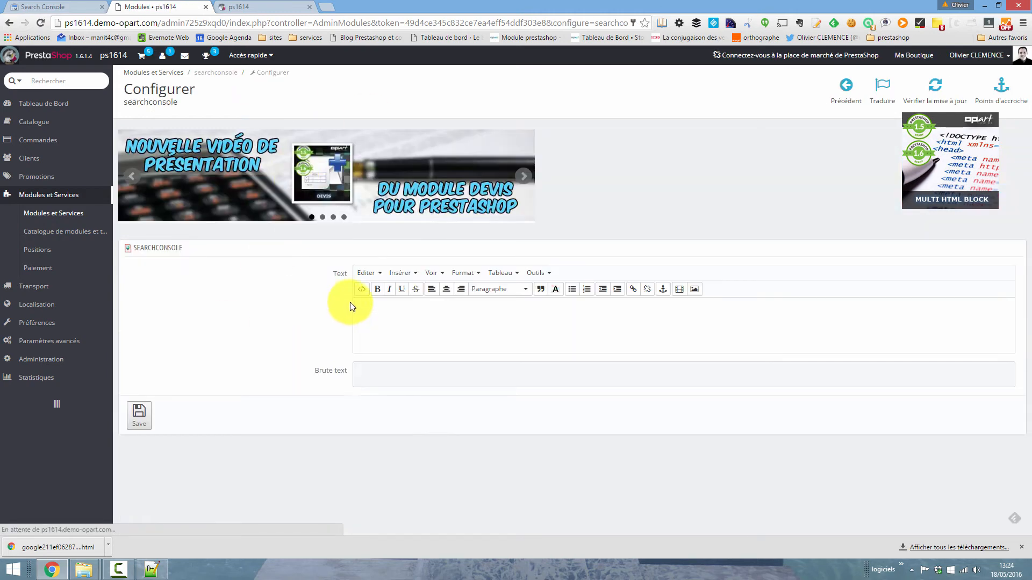
{"action": "left_click", "coordinate": [384, 380]}
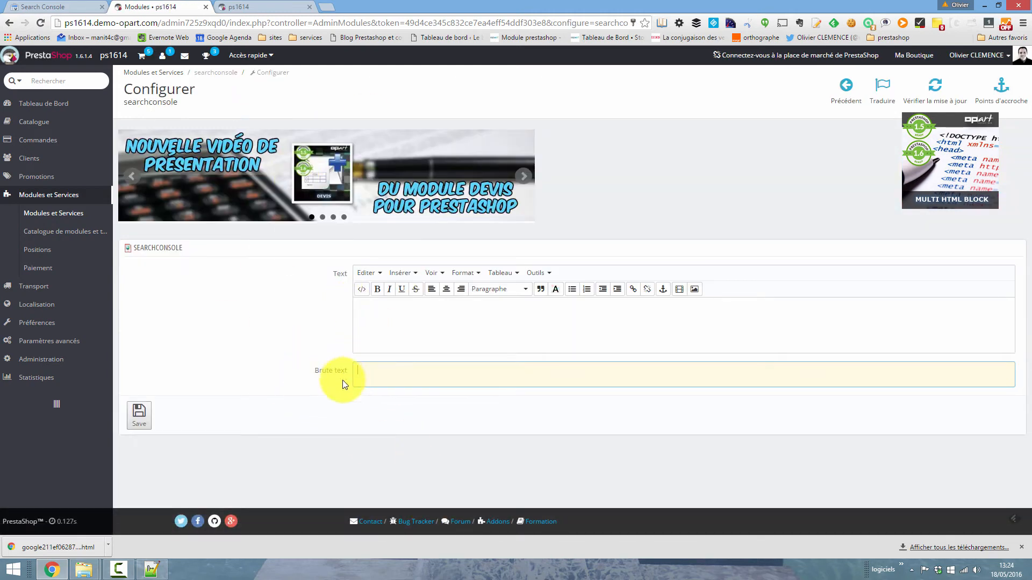
{"action": "type", "text": "<meta name=\"google-site-verification\" content=\"clW4y9HQdFbECVvxztJCCj_UpmzJa2OFU57S4z-6bLU\" />"}
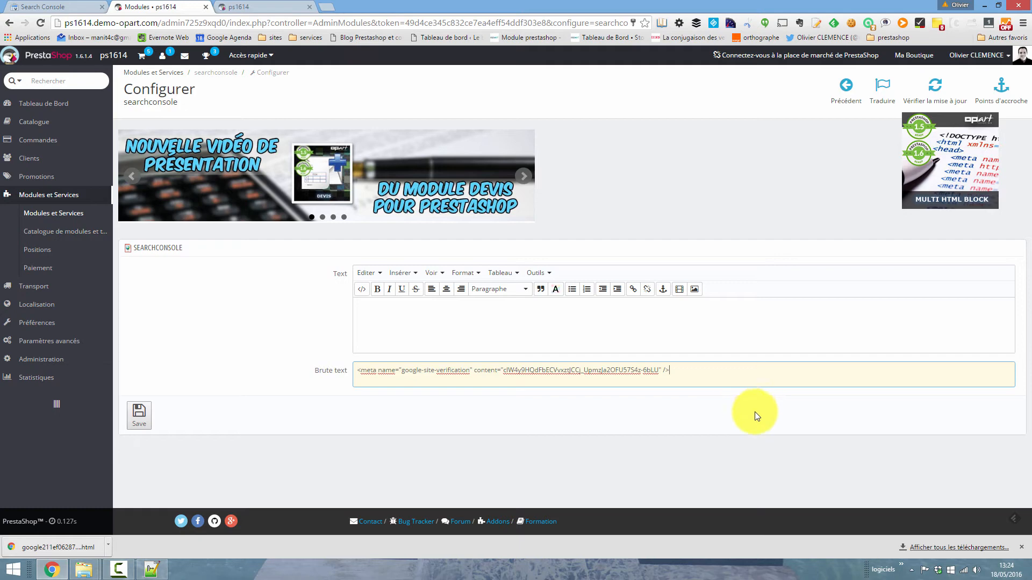
{"action": "left_click", "coordinate": [141, 415]}
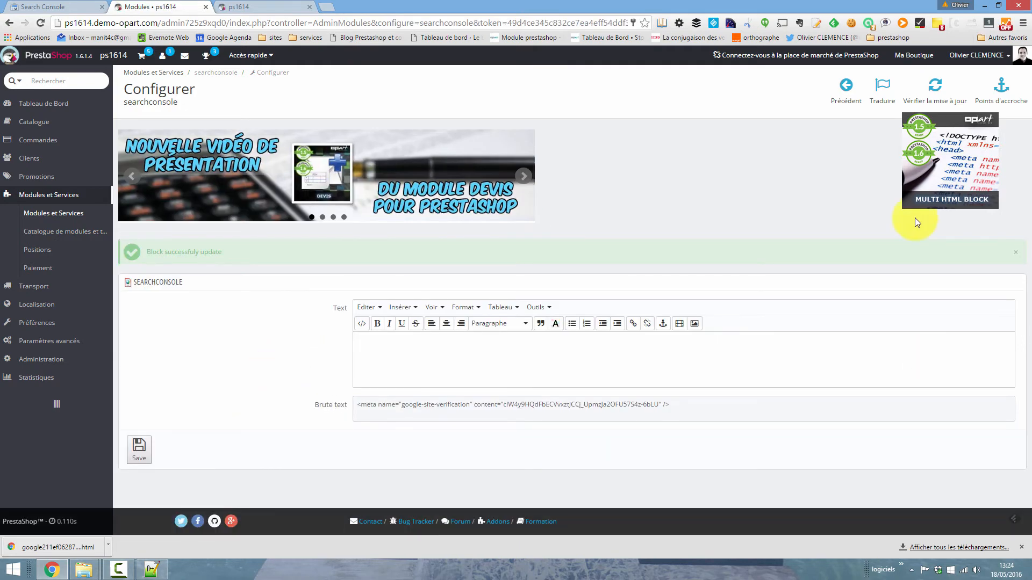
- Open the searchconsole module's hook positions and unhook it from displayLeftColumn
{"action": "left_click", "coordinate": [999, 84]}
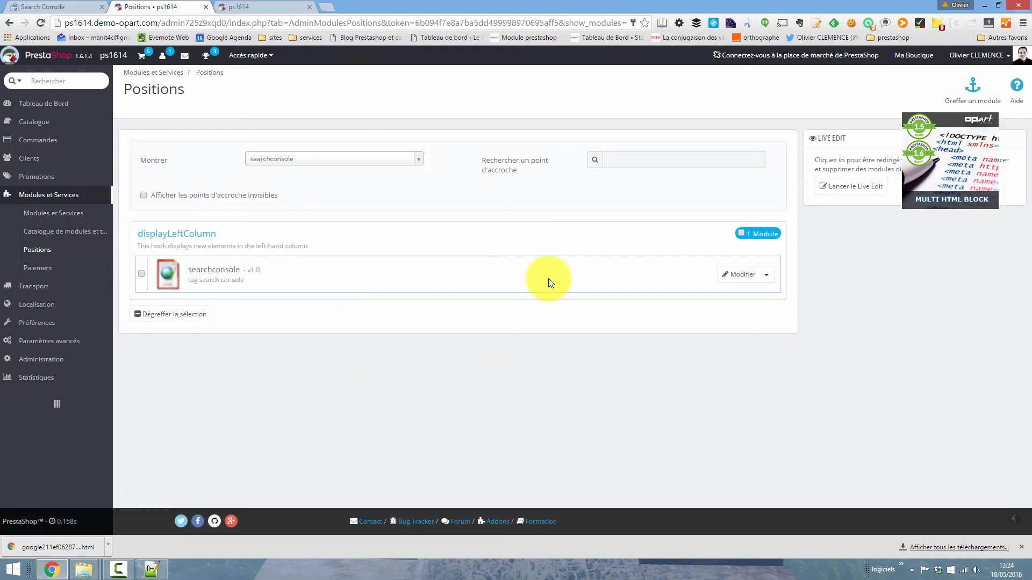
{"action": "left_click", "coordinate": [766, 276]}
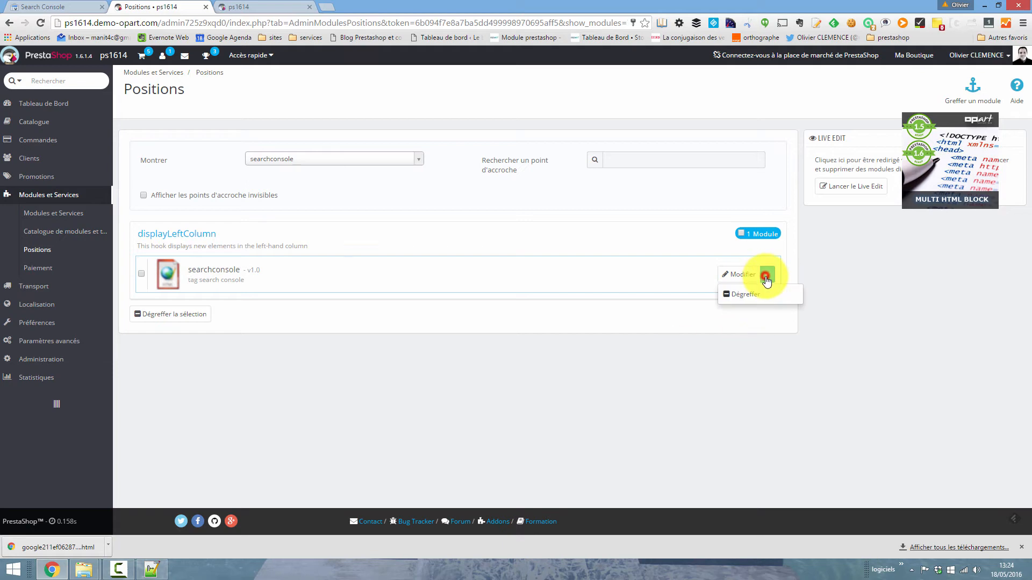
{"action": "left_click", "coordinate": [739, 293]}
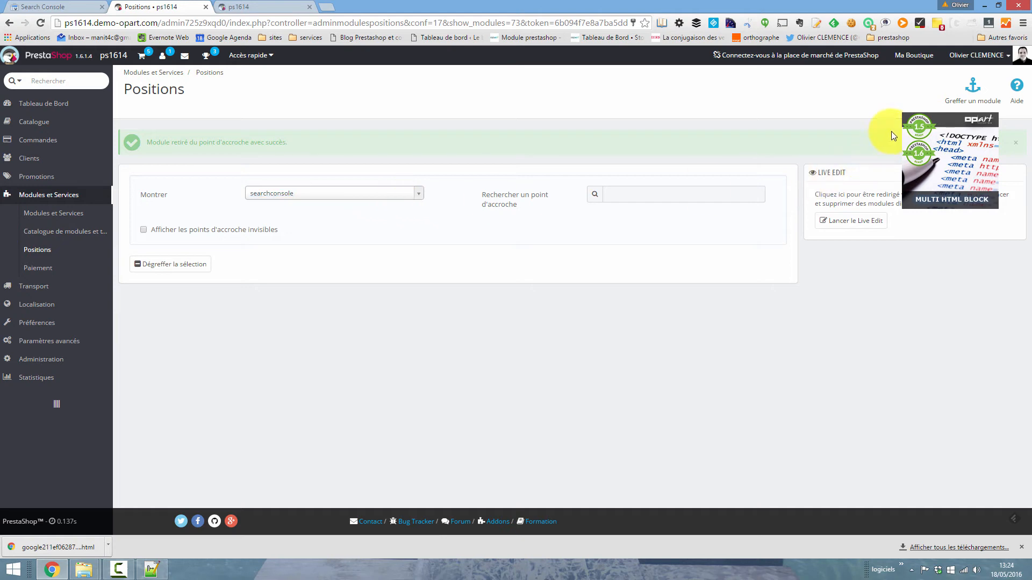
- Hook the searchconsole module to Header (Pages html head section) and save the new position
{"action": "left_click", "coordinate": [973, 85]}
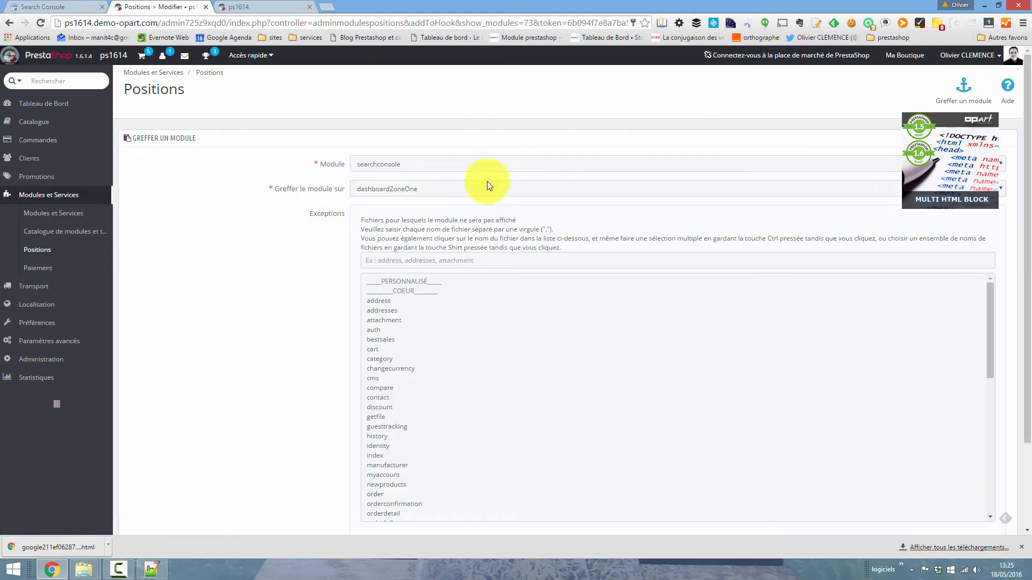
{"action": "left_click", "coordinate": [461, 167]}
{"action": "left_click", "coordinate": [238, 248]}
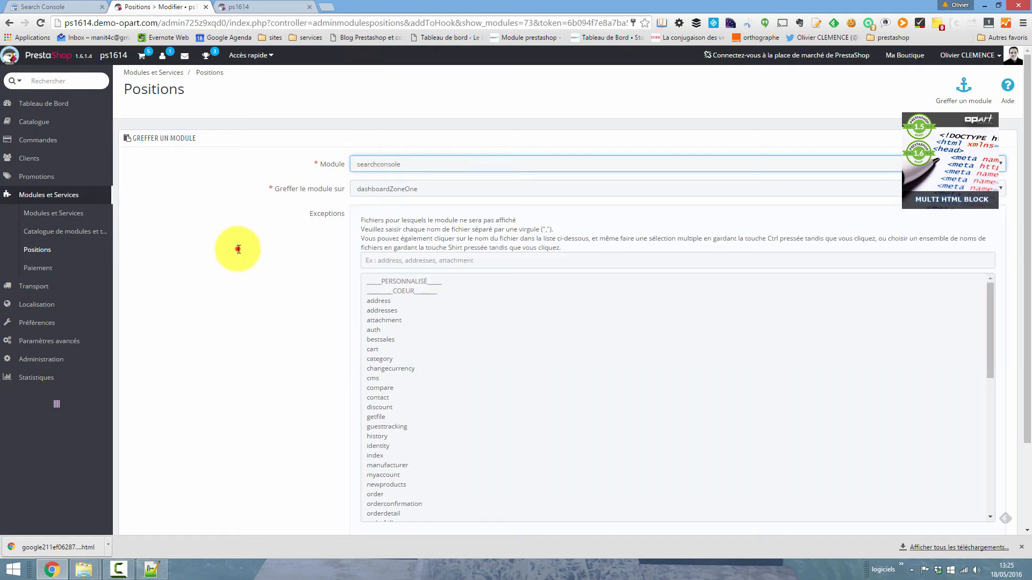
{"action": "left_click", "coordinate": [430, 194]}
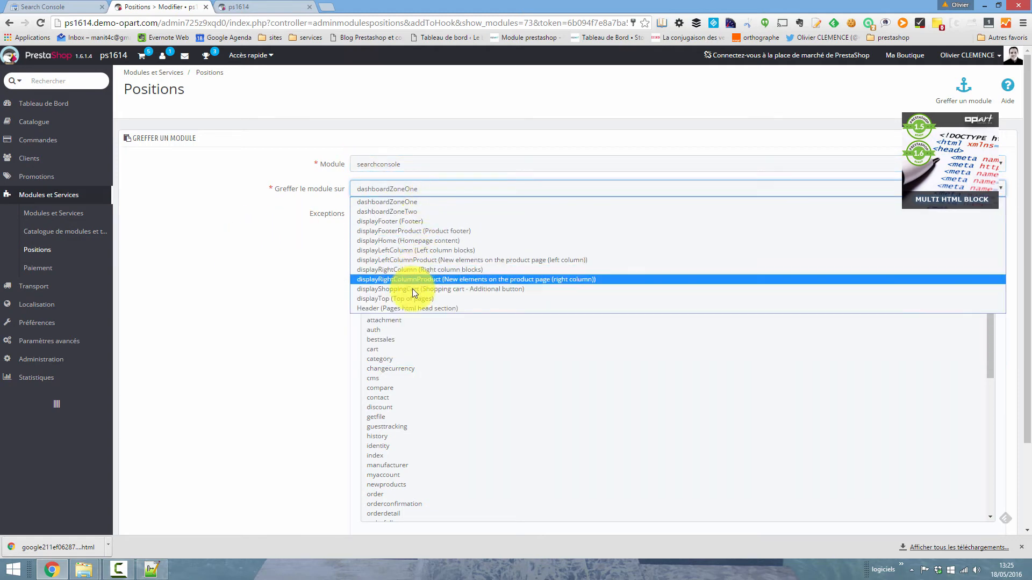
{"action": "left_click", "coordinate": [389, 307]}
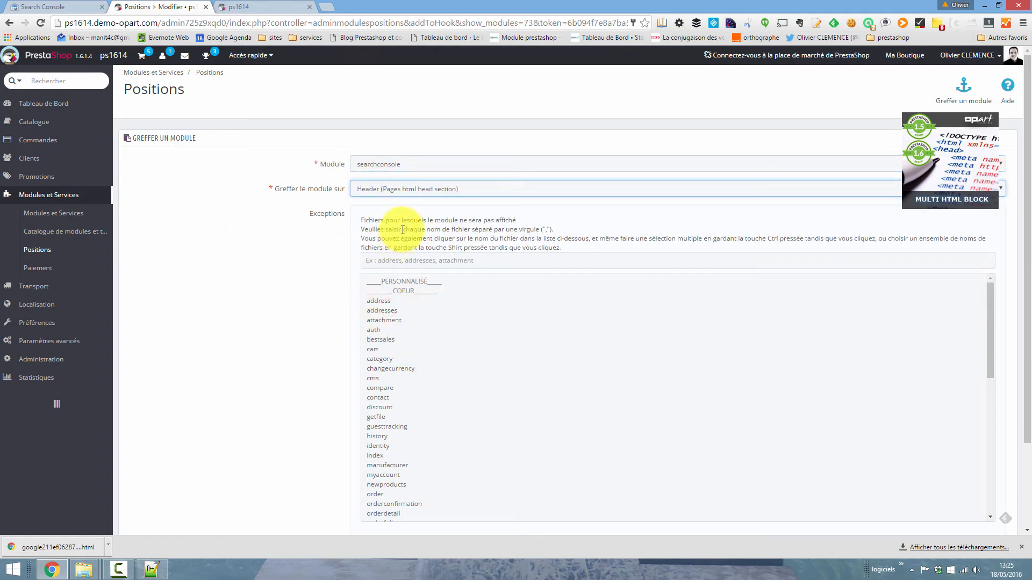
{"action": "scroll", "coordinate": [1028, 268], "scroll_direction": "down", "scroll_amount": 5}
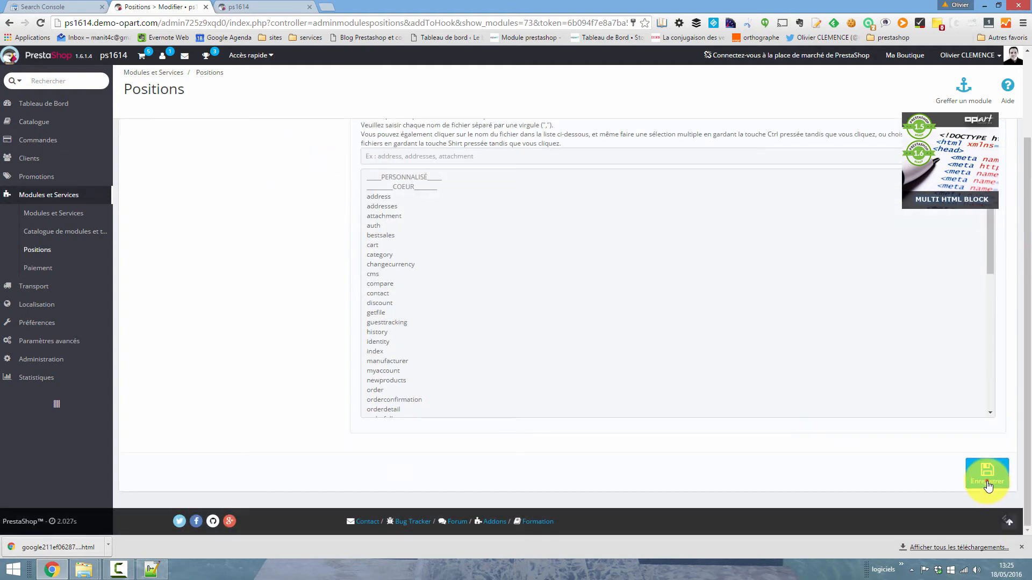
{"action": "left_click", "coordinate": [983, 475]}
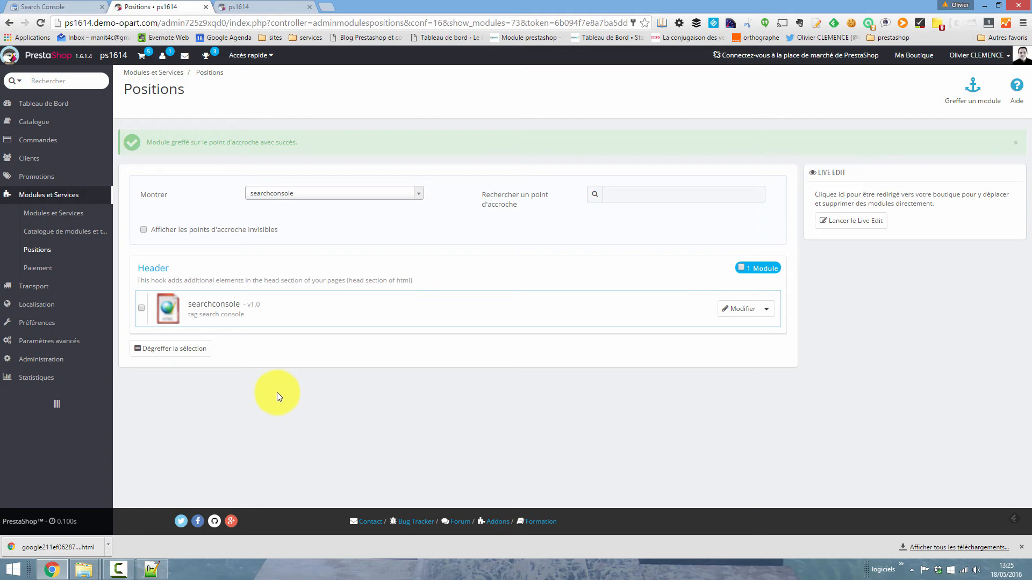
- Return to Search Console, validate ownership of the site with the HTML tag method and continue to its dashboard
{"action": "left_click", "coordinate": [42, 7]}
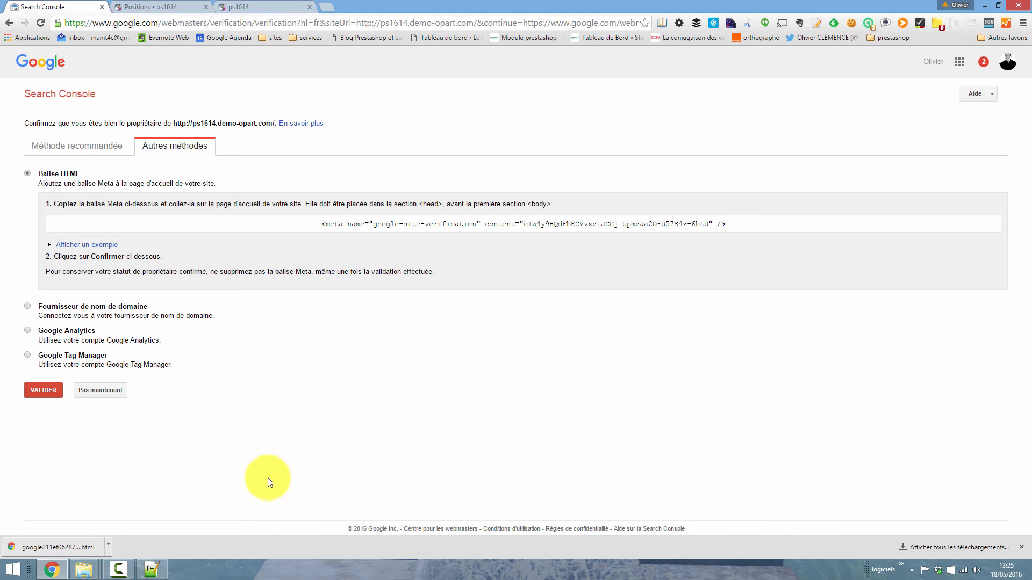
{"action": "left_click", "coordinate": [41, 394]}
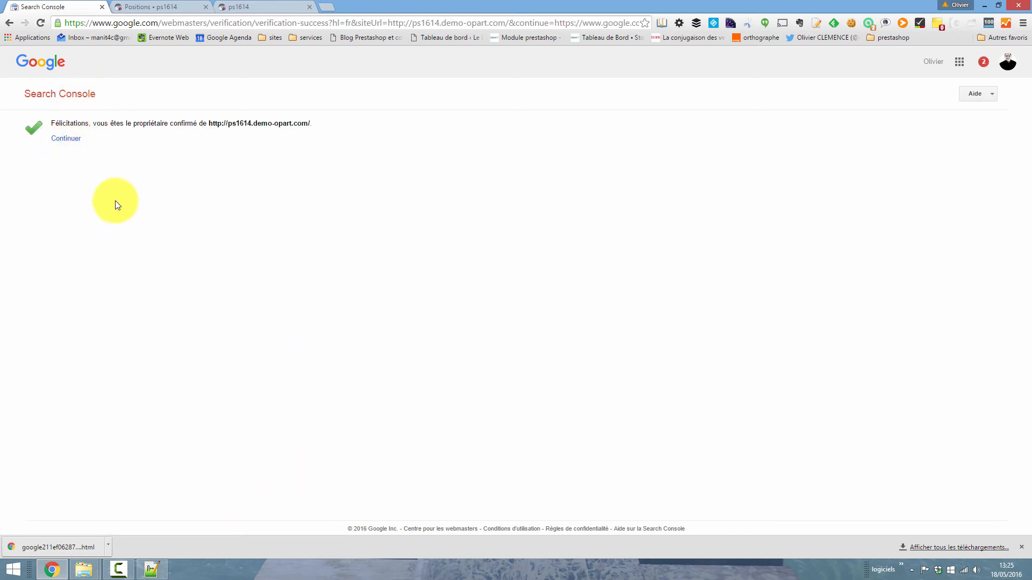
{"action": "left_click", "coordinate": [64, 140]}
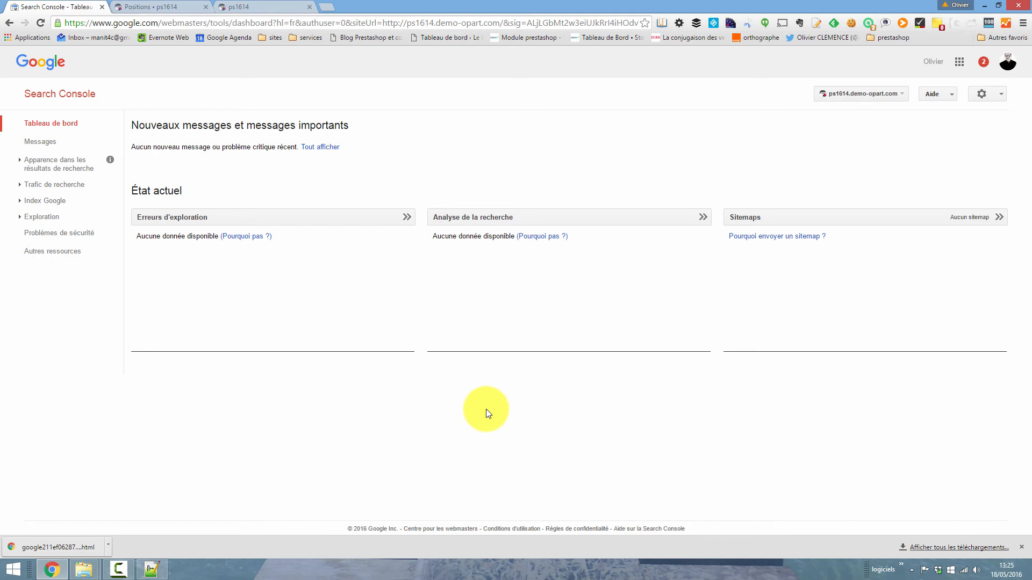
- Examine the Google index status and the entries under search traffic and search appearance, and dismiss the downloads bar
{"action": "left_click", "coordinate": [23, 201]}
{"action": "left_click", "coordinate": [45, 221]}
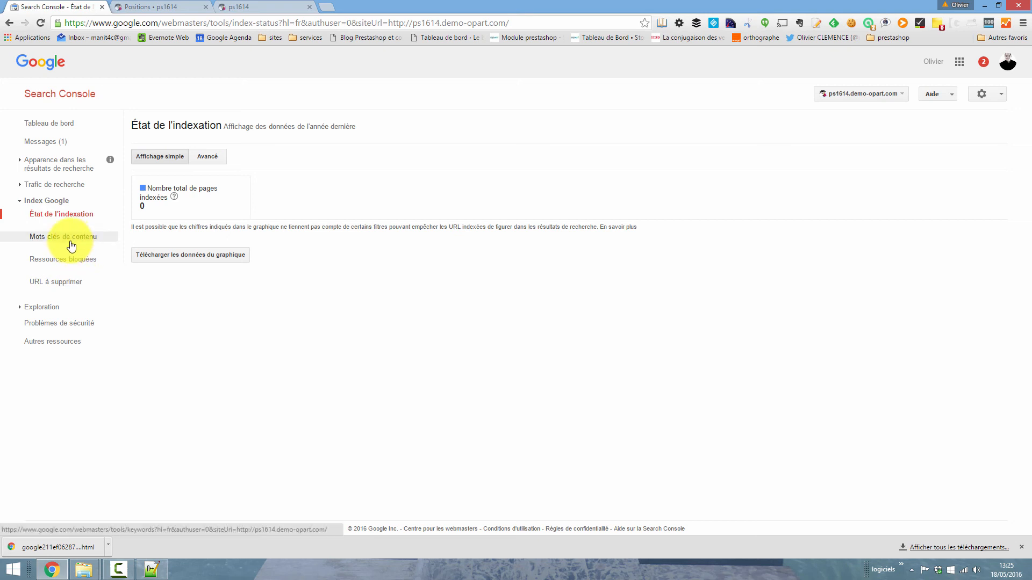
{"action": "left_click", "coordinate": [54, 186]}
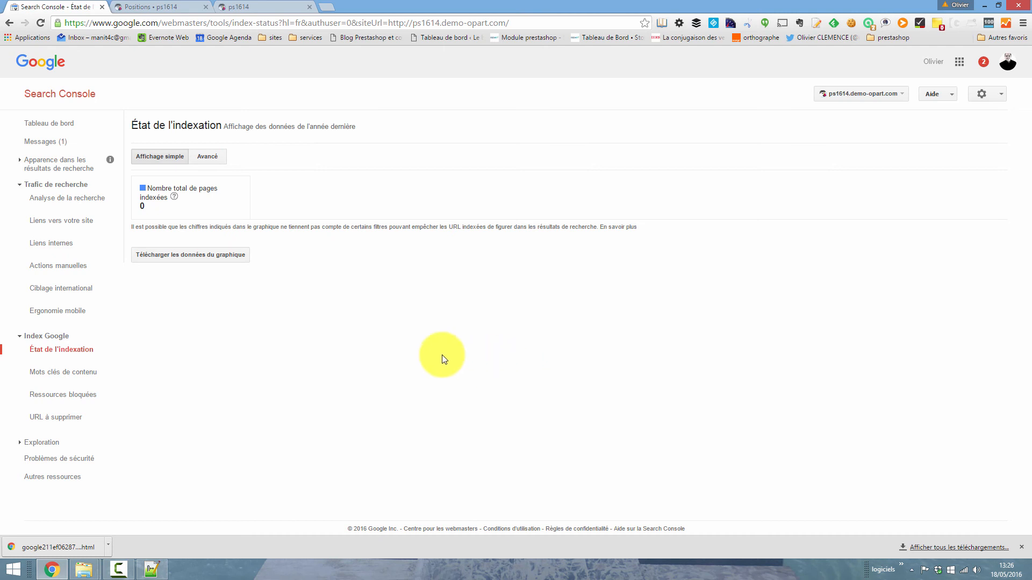
{"action": "left_click", "coordinate": [62, 160]}
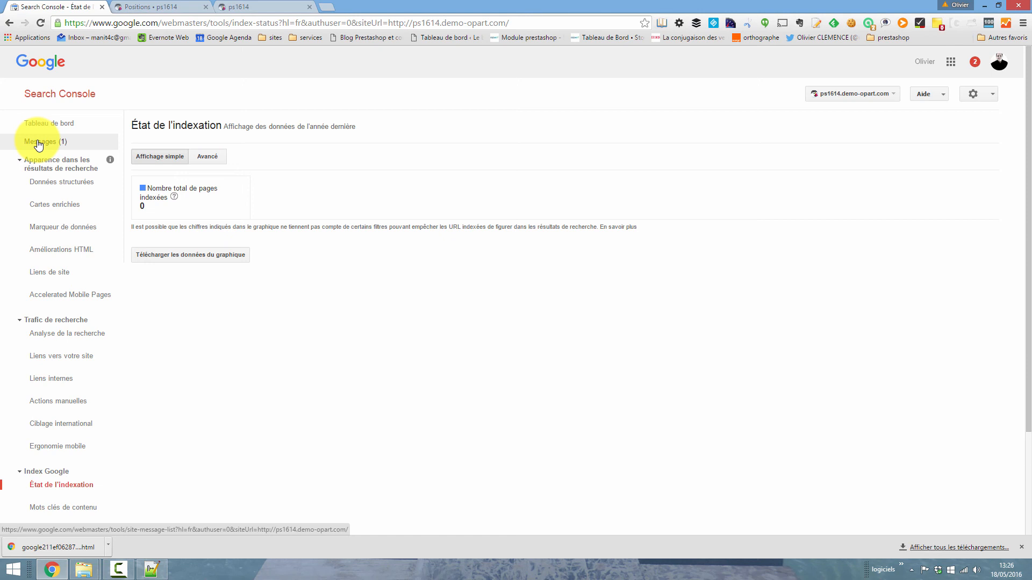
{"action": "left_click", "coordinate": [1021, 547]}
{"action": "left_click", "coordinate": [307, 397]}
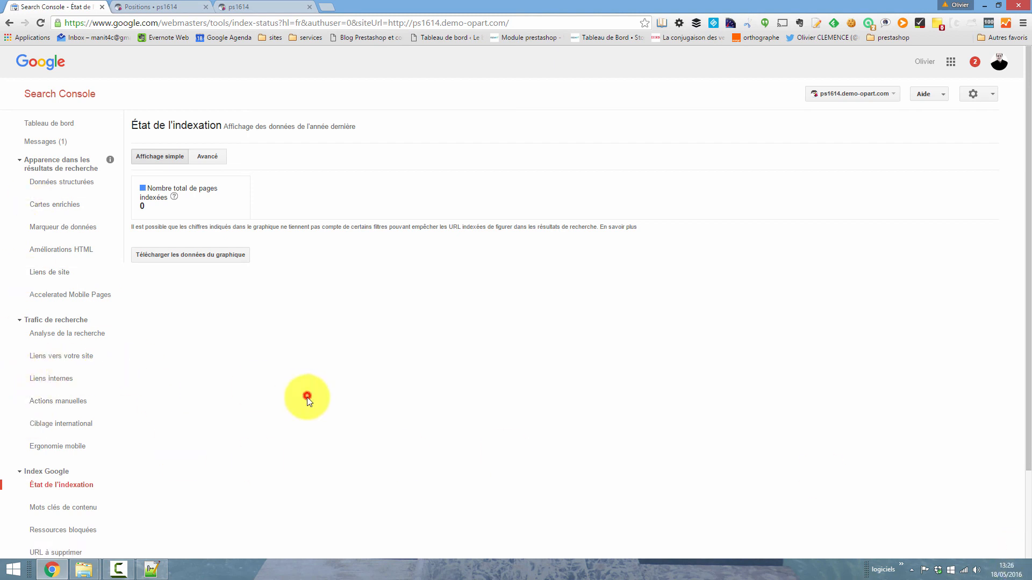